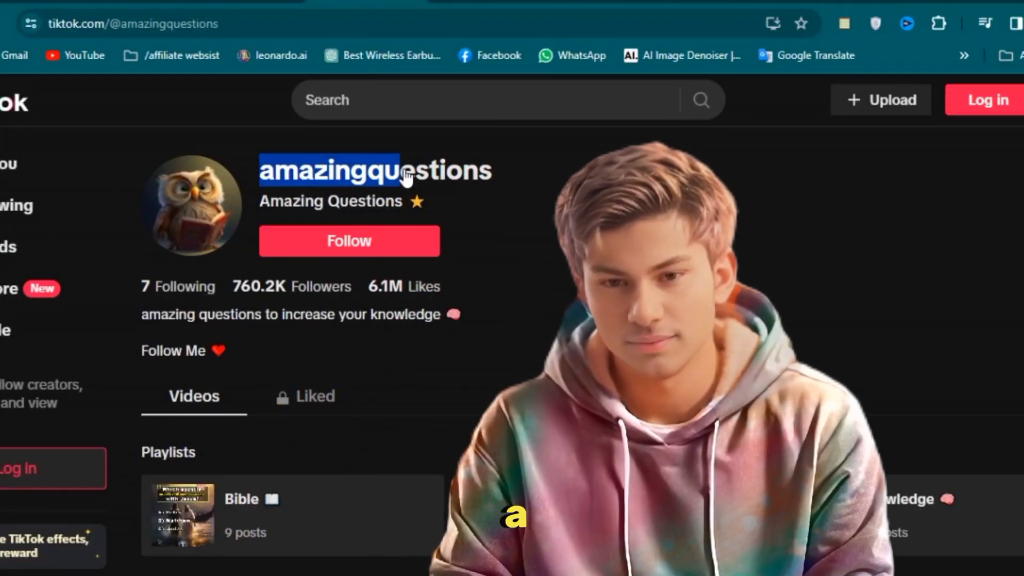
# Browse the quiz channel's TikTok video grid, reload the profile, and switch to the ChatGPT tab.
pyautogui.click(521, 208)
pyautogui.scroll(-5, 524, 208)
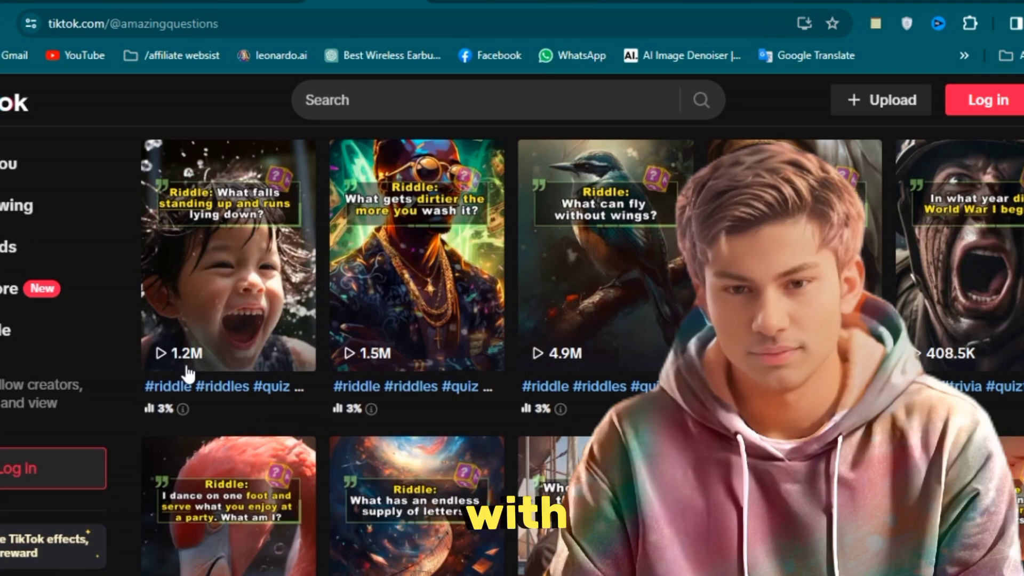
pyautogui.scroll(-5, 512, 320)
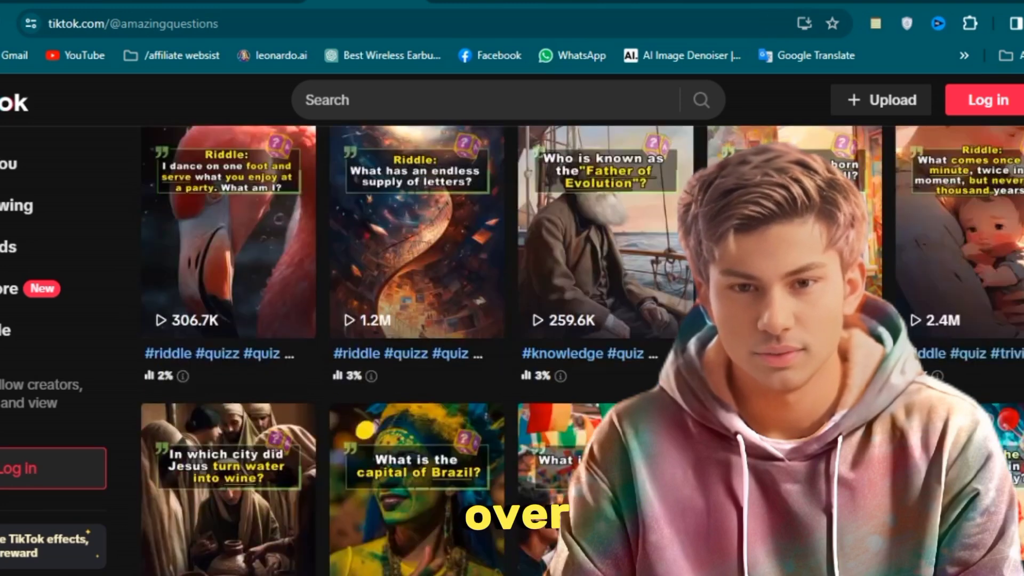
pyautogui.scroll(-10, 968, 330)
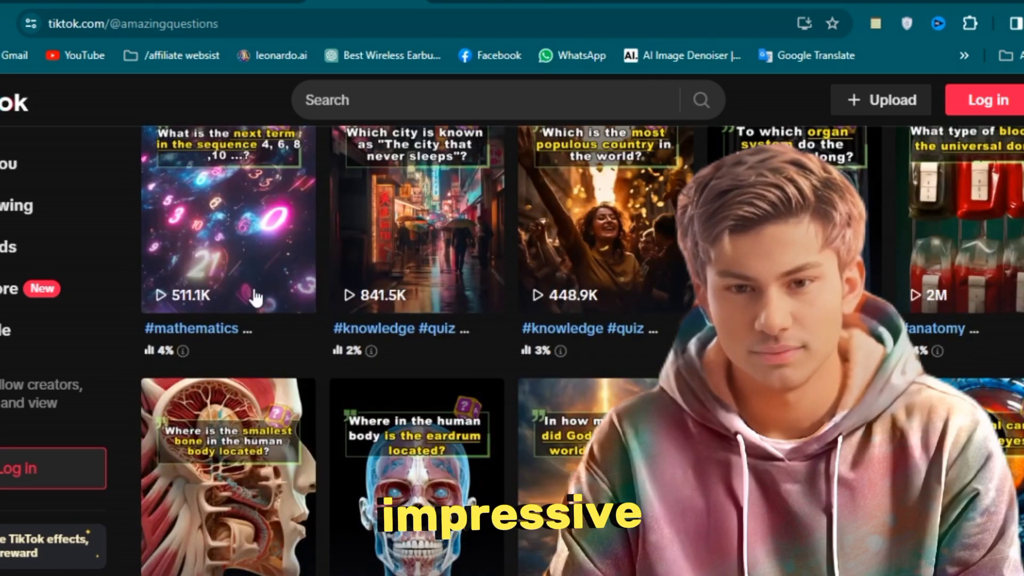
pyautogui.scroll(-10, 255, 298)
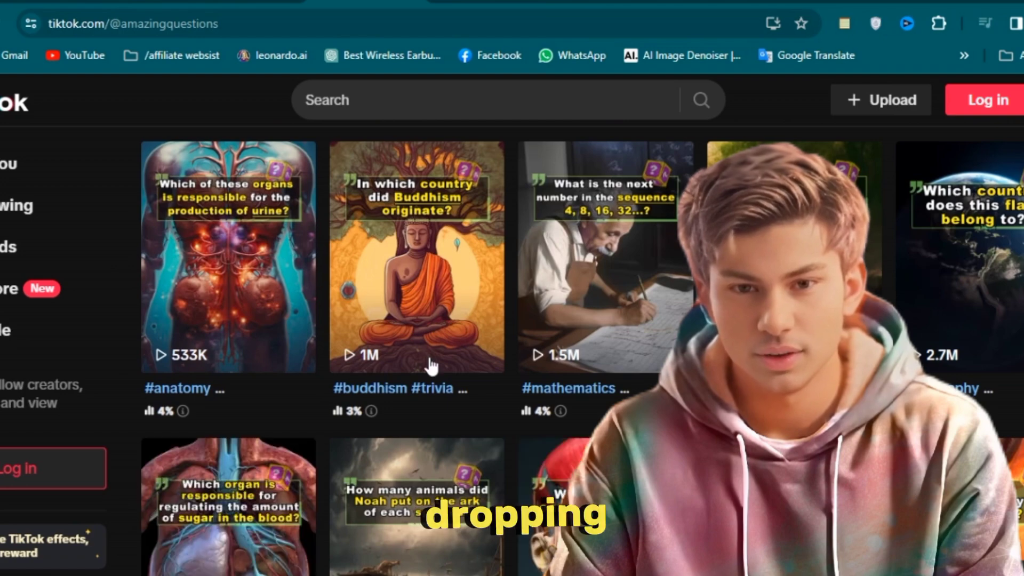
pyautogui.scroll(-10, 206, 353)
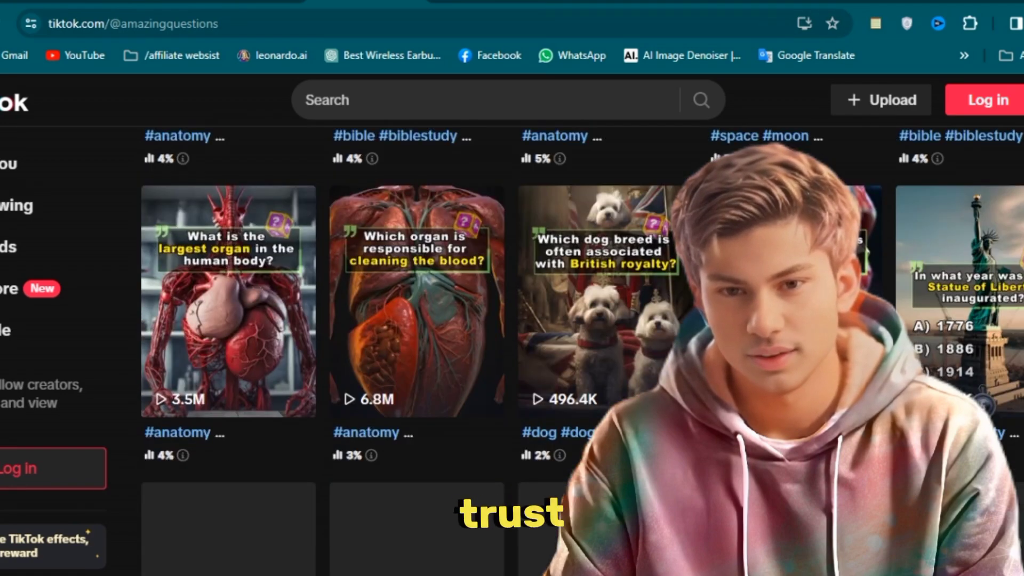
pyautogui.scroll(-10, 320, 346)
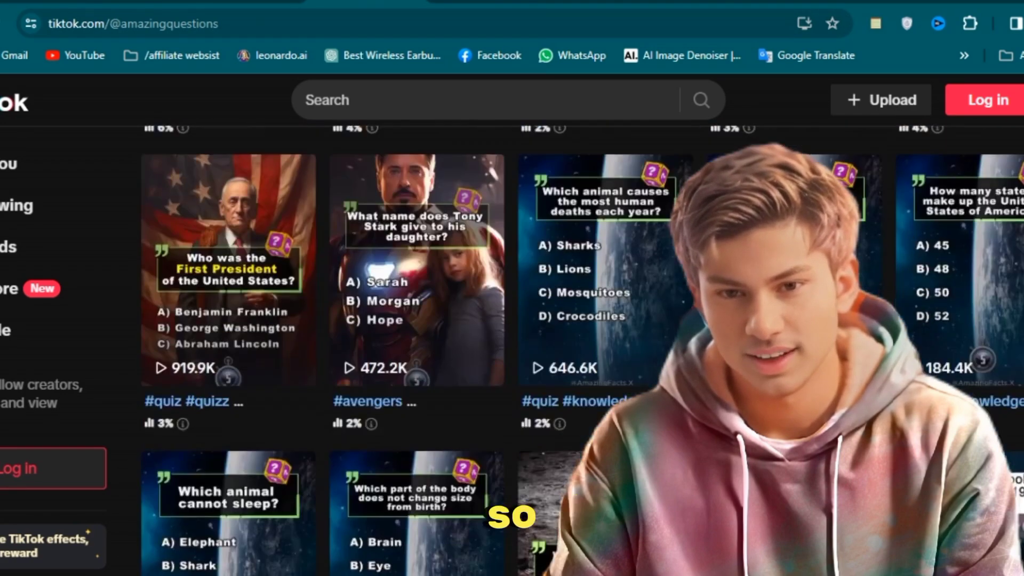
pyautogui.scroll(-10, 284, 407)
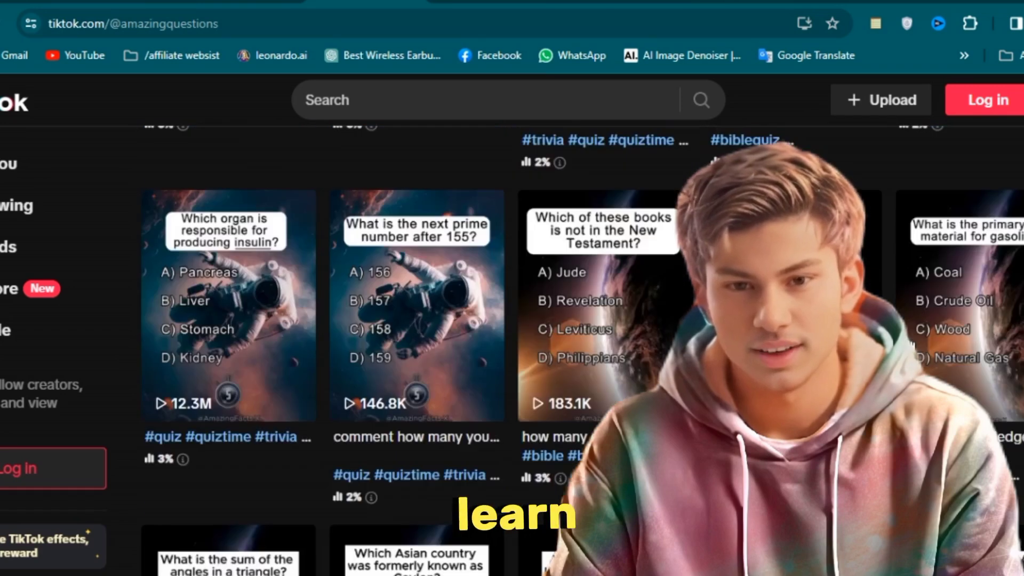
pyautogui.scroll(-5, 501, 394)
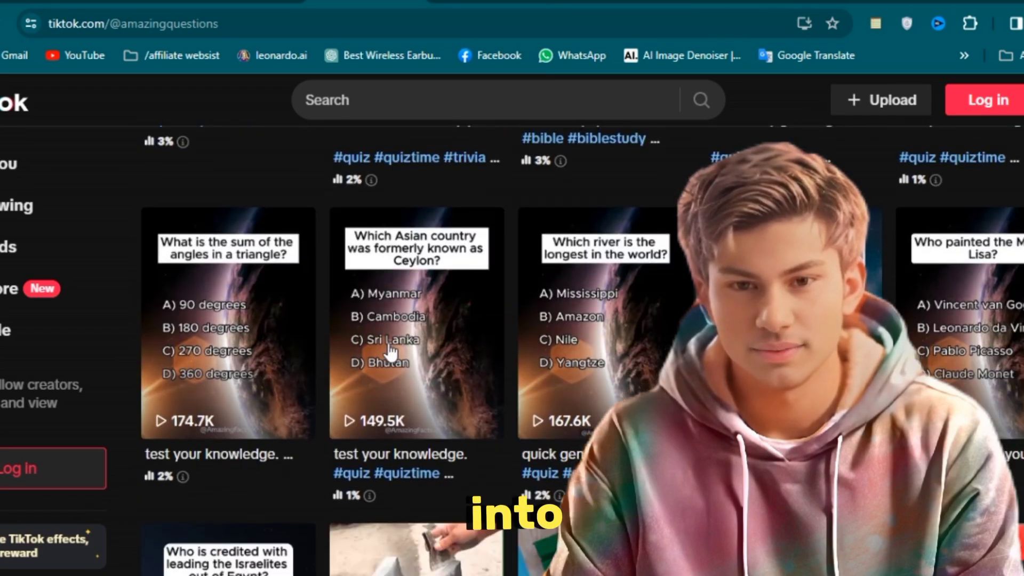
pyautogui.press('F5')
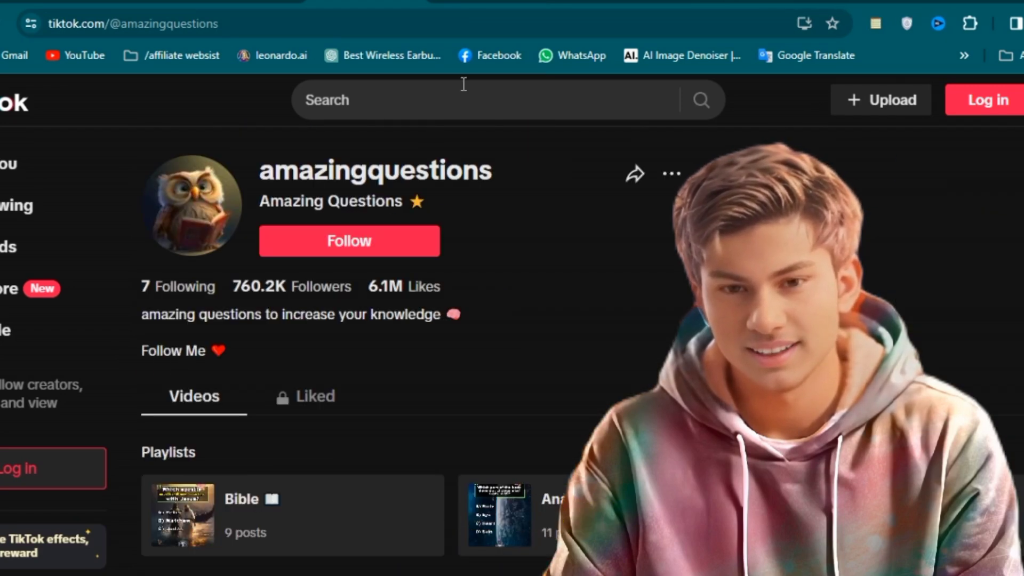
pyautogui.click(474, 4)
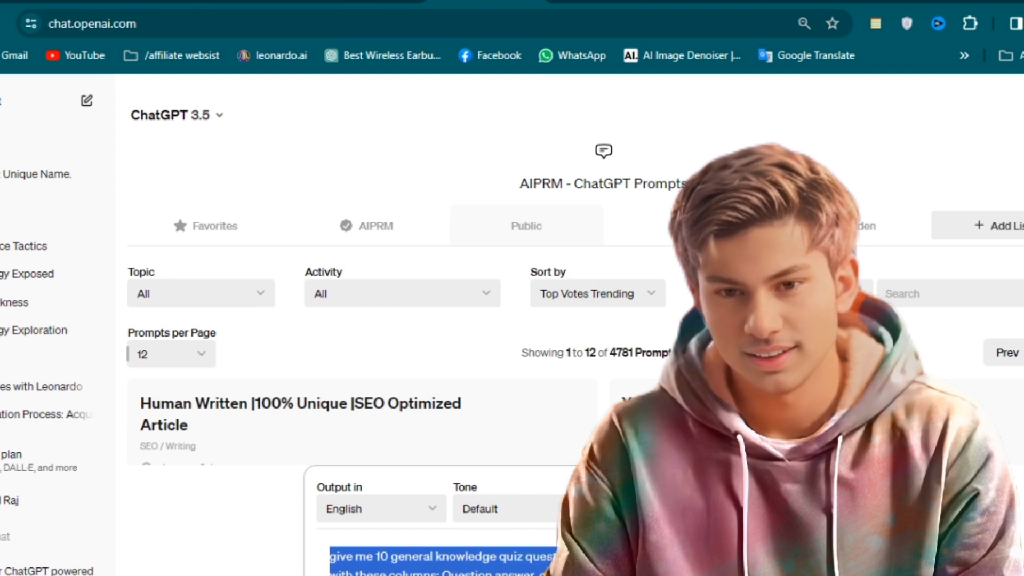
# Send the 10-question general knowledge quiz prompt and review the generated question table.
pyautogui.press('Return')
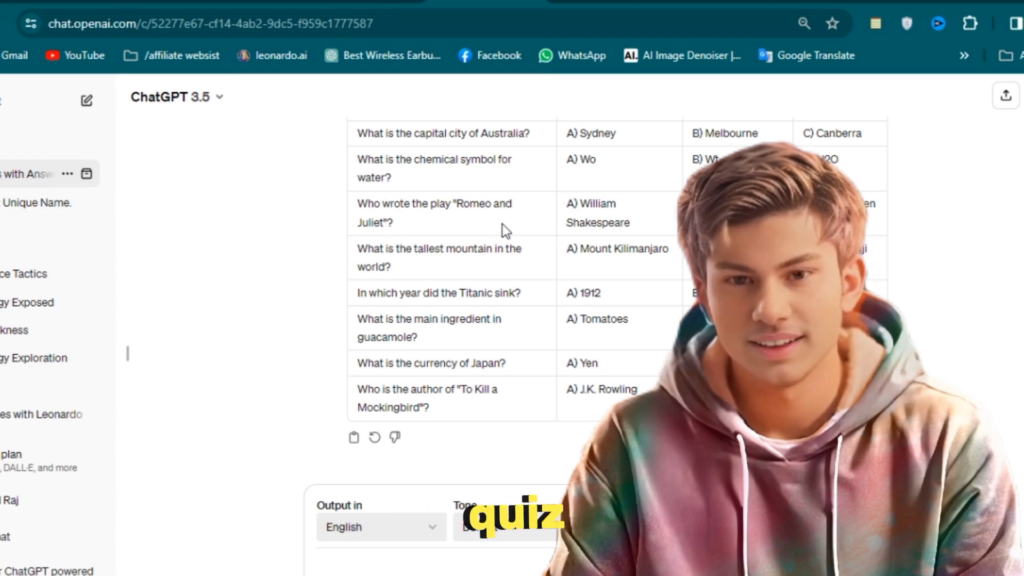
pyautogui.scroll(4, 503, 224)
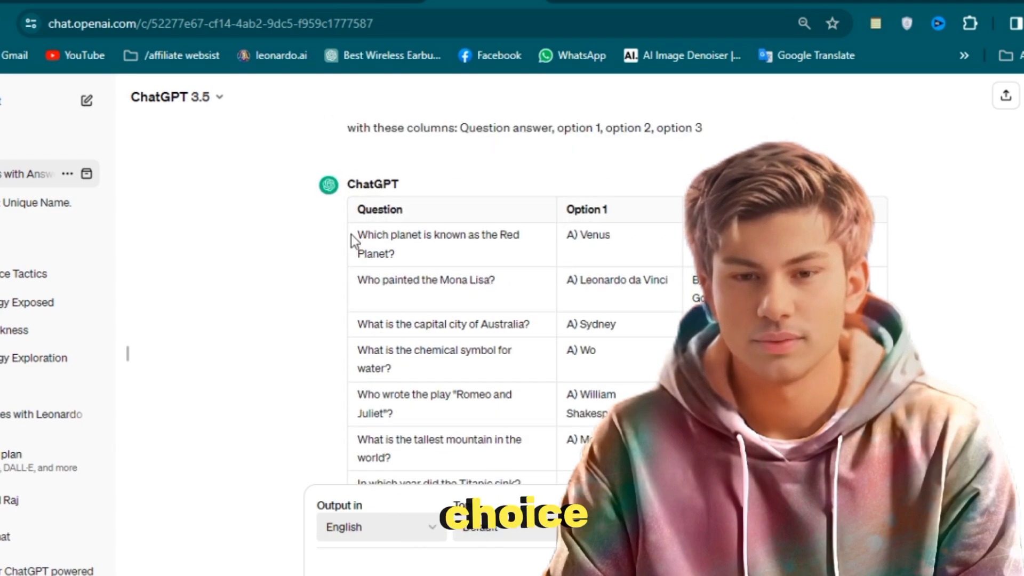
pyautogui.scroll(-1, 354, 236)
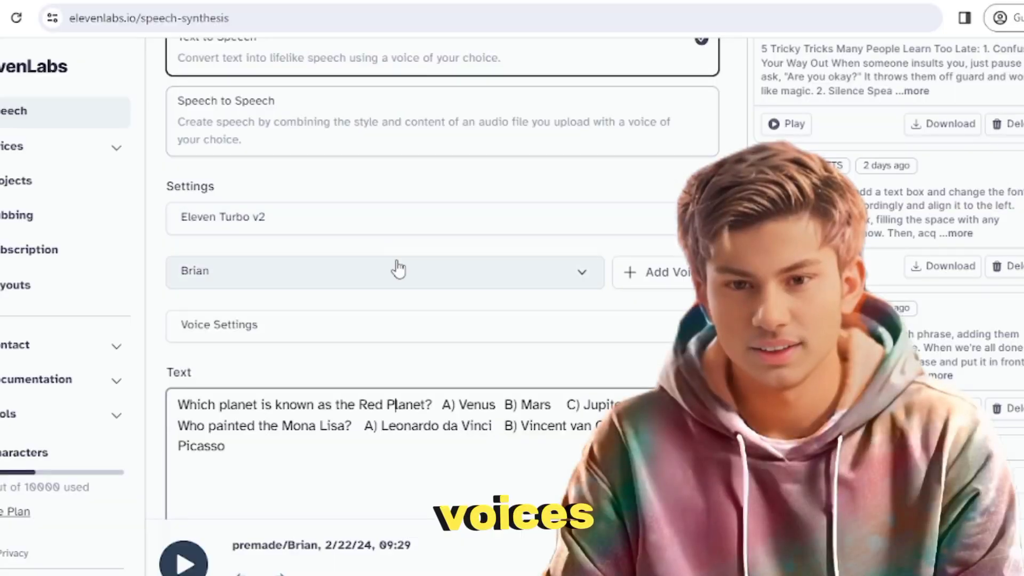
# Pick Chris from the premade voices on the ElevenLabs speech synthesis page.
pyautogui.click(393, 269)
pyautogui.scroll(10, 213, 544)
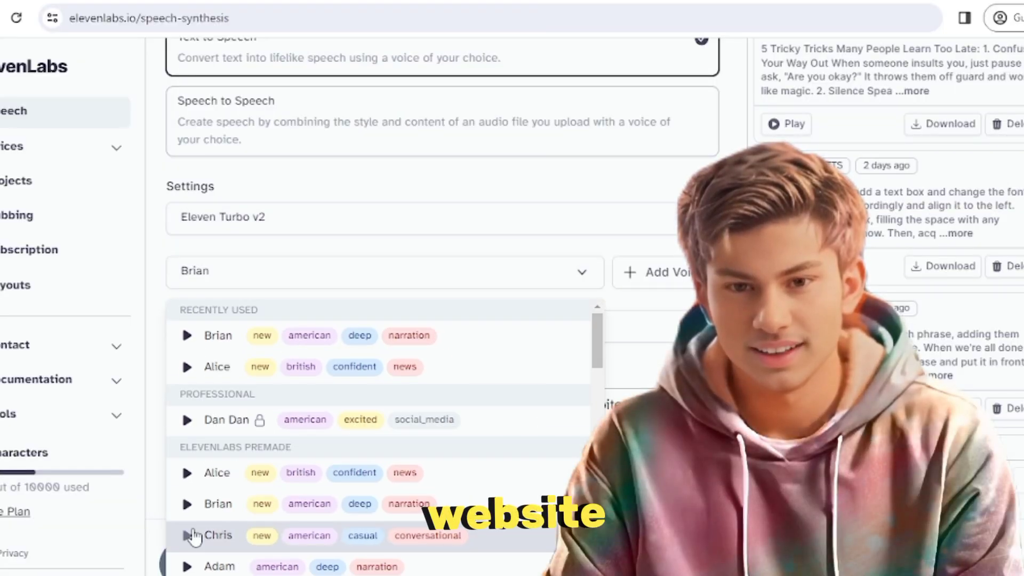
pyautogui.click(188, 536)
pyautogui.scroll(-4, 312, 495)
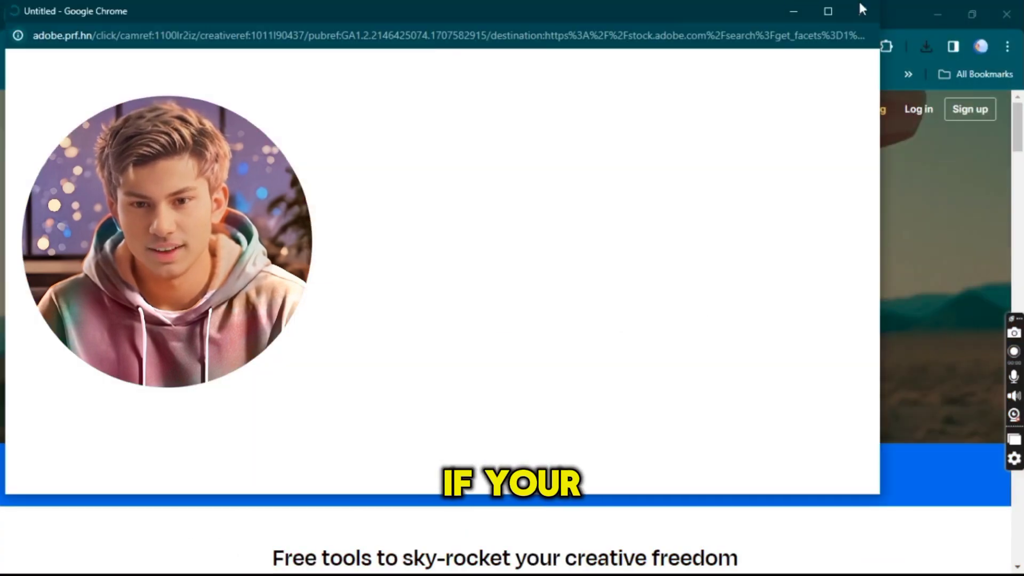
# Dismiss the popup covering the water results and browse them.
pyautogui.click(861, 2)
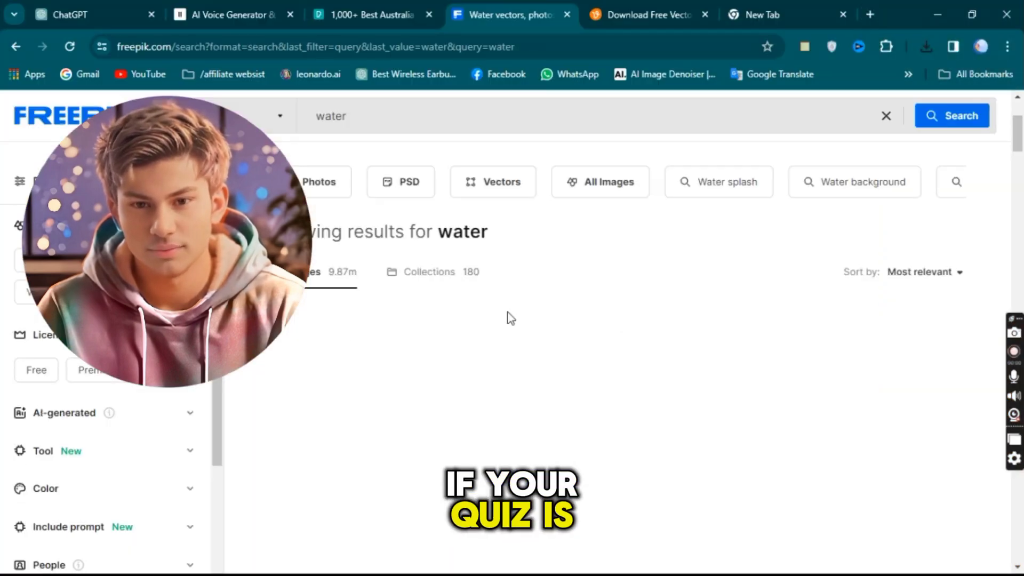
pyautogui.scroll(-2, 507, 315)
pyautogui.scroll(-5, 507, 314)
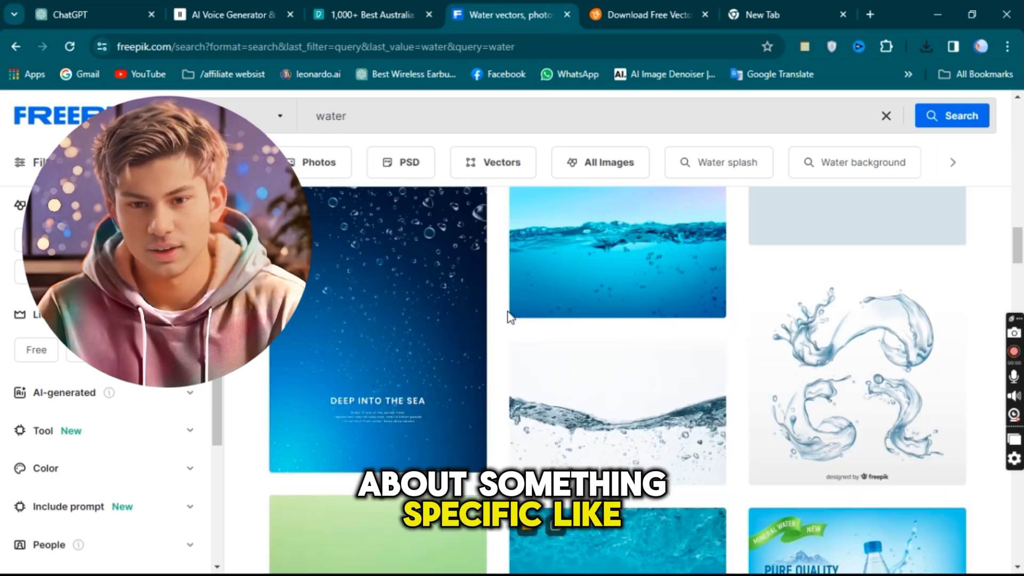
pyautogui.scroll(-10, 508, 316)
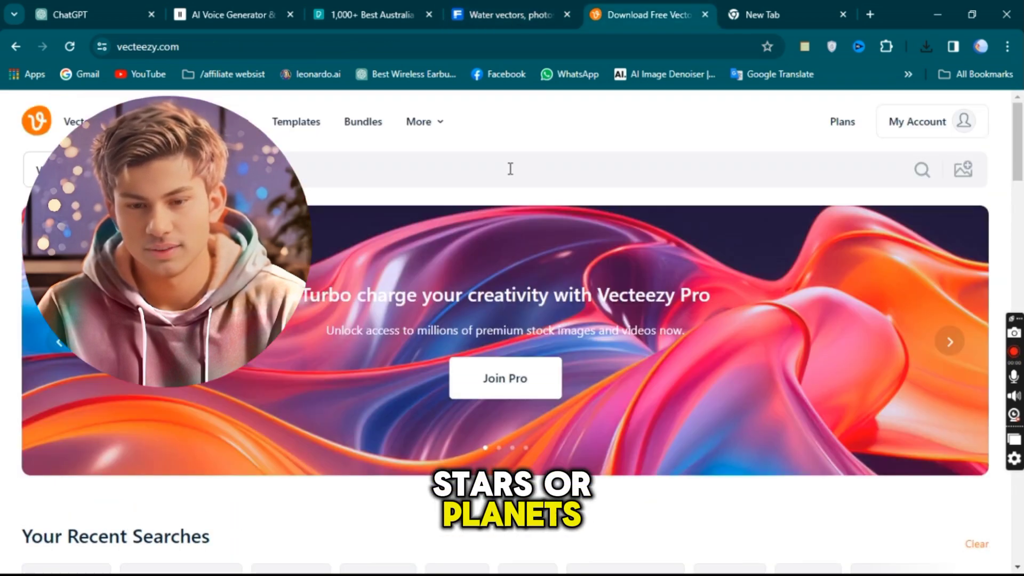
# Search Vecteezy for water videos and download the blue sea wave clip.
pyautogui.click(510, 169)
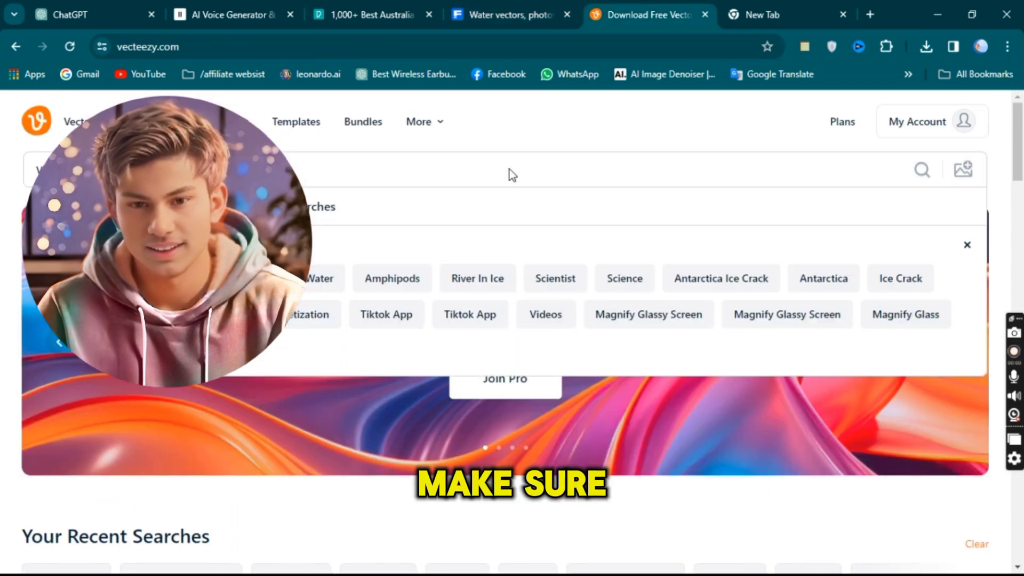
pyautogui.click(921, 175)
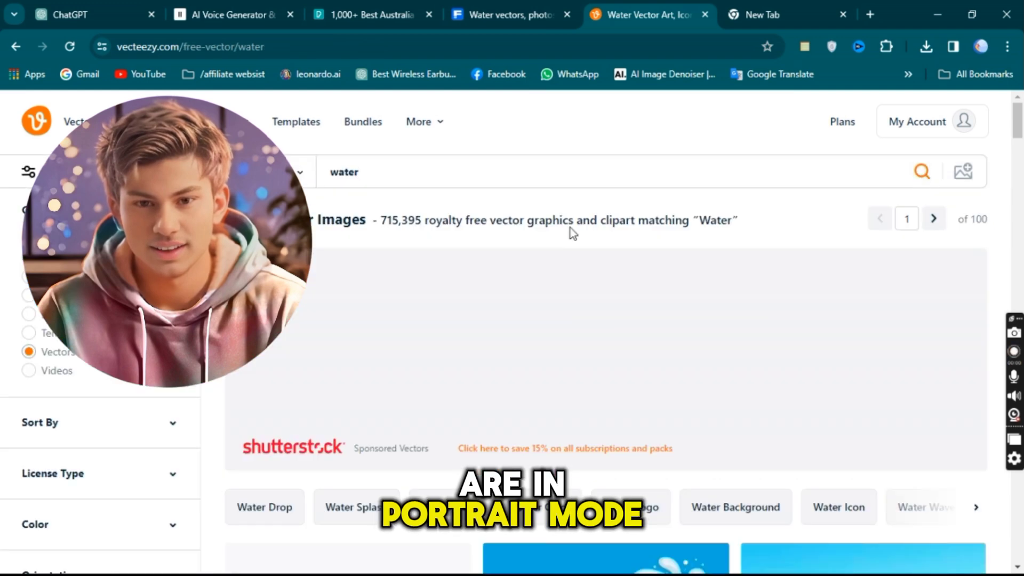
pyautogui.click(70, 373)
pyautogui.scroll(-5, 182, 440)
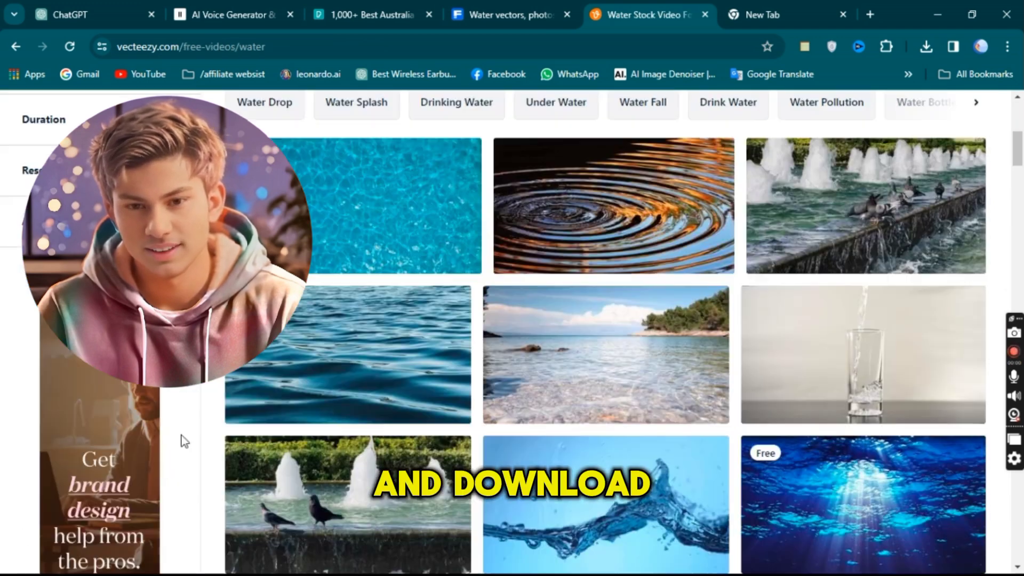
pyautogui.click(296, 376)
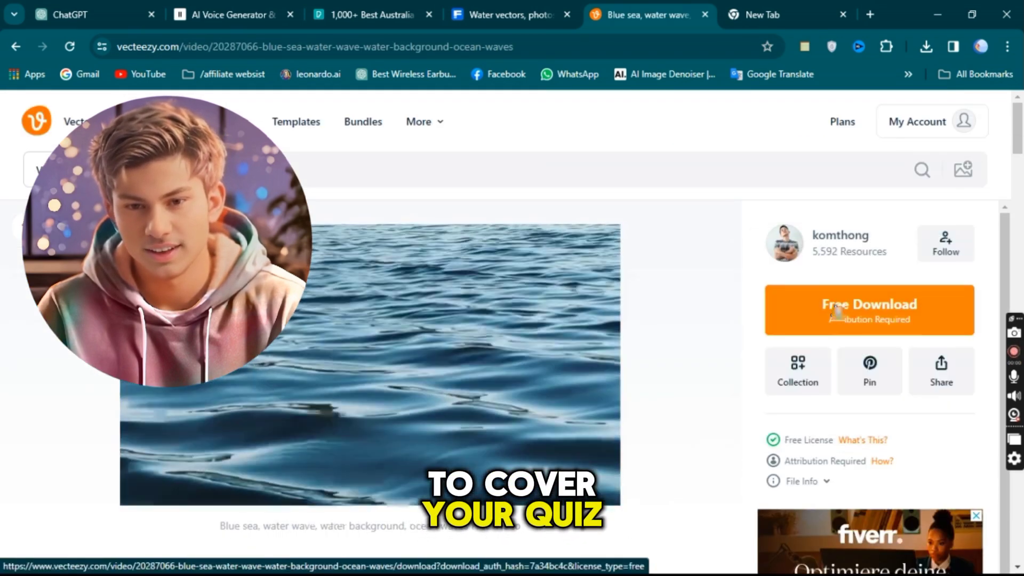
pyautogui.click(839, 306)
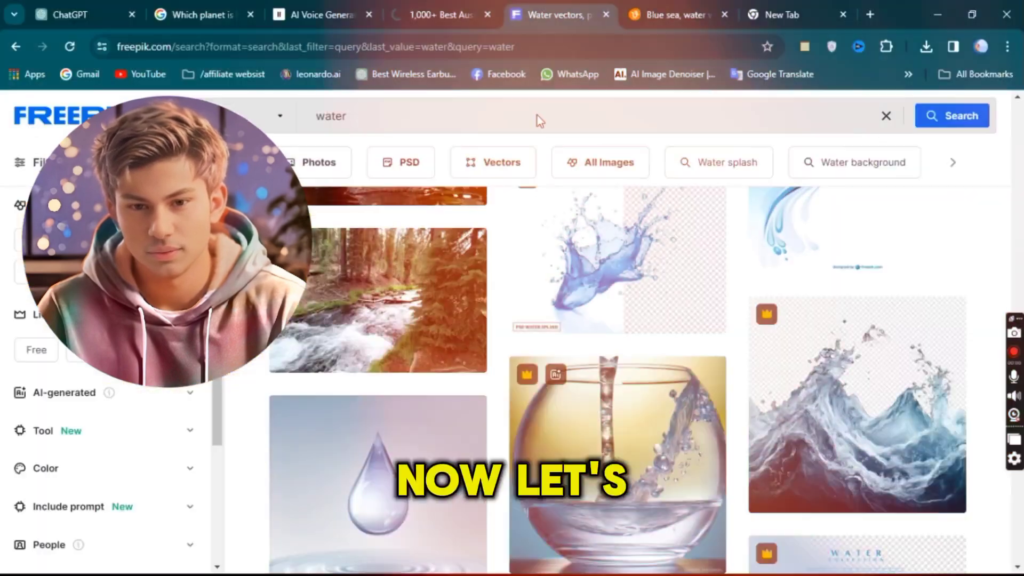
# Search Freepik for 'Red Planet' and open the astral concept wallpaper.
pyautogui.write('Red Planet')
pyautogui.click(980, 115)
pyautogui.scroll(-3, 400, 338)
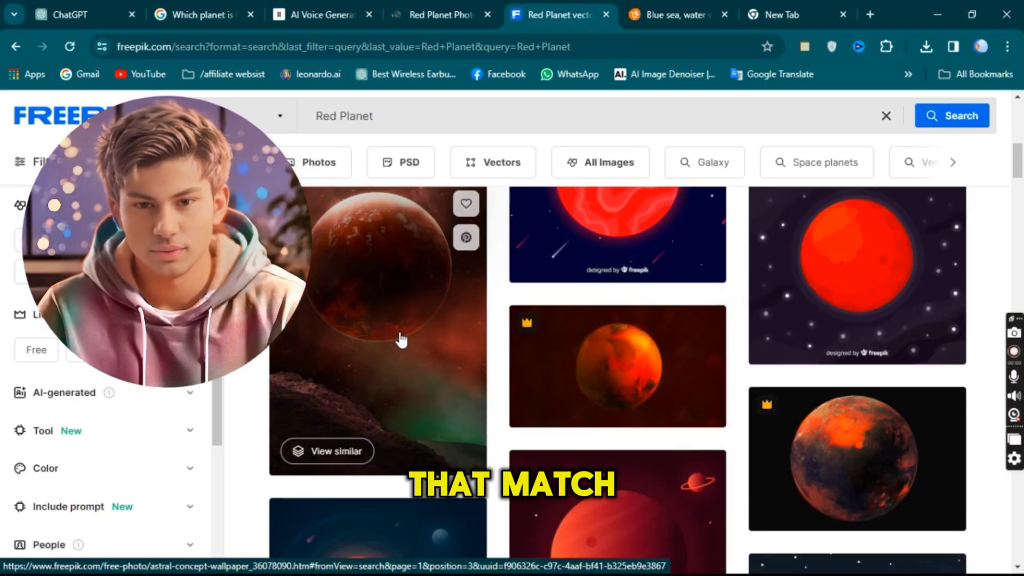
pyautogui.click(400, 338)
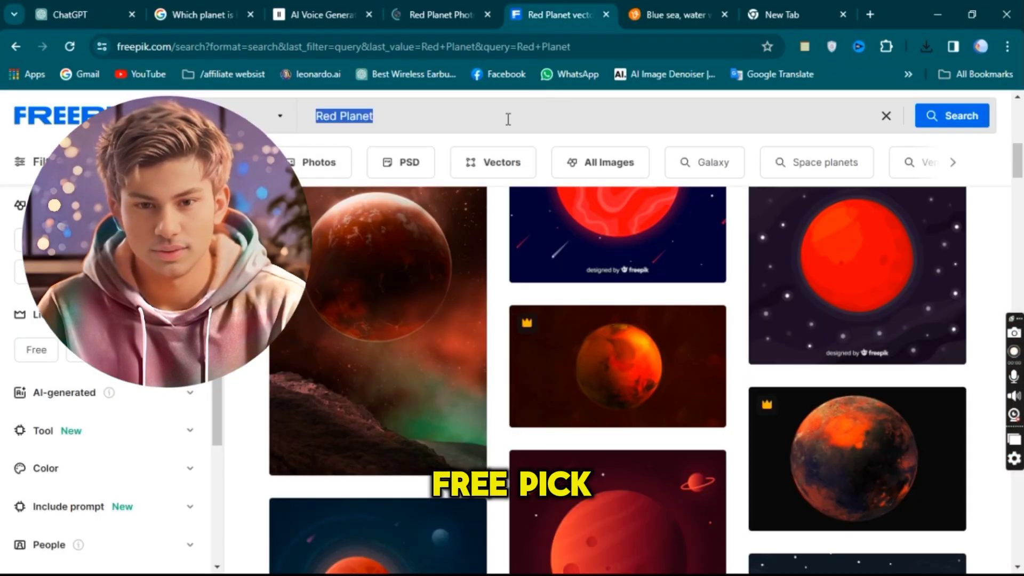
# Search Freepik for 'Earth' and download the 3D planet earth image.
pyautogui.write('Earth')
pyautogui.click(951, 116)
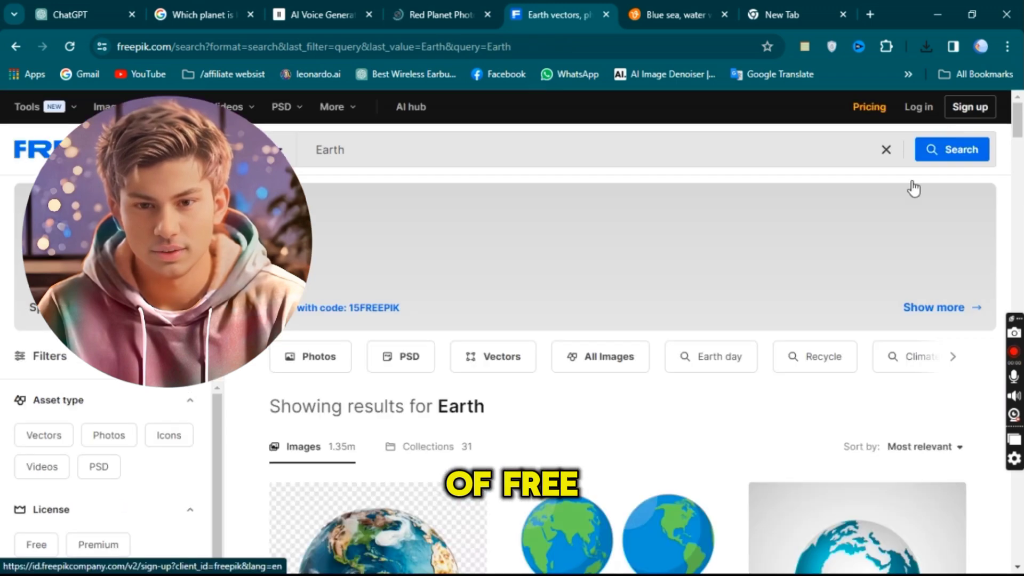
pyautogui.scroll(-10, 809, 304)
pyautogui.click(810, 308)
pyautogui.click(778, 557)
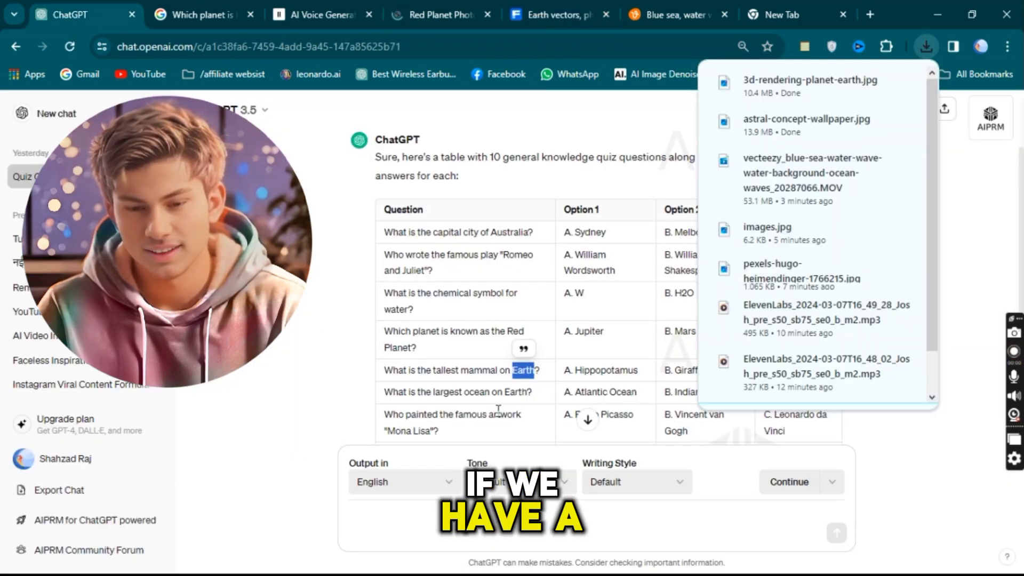
pyautogui.doubleClick(476, 392)
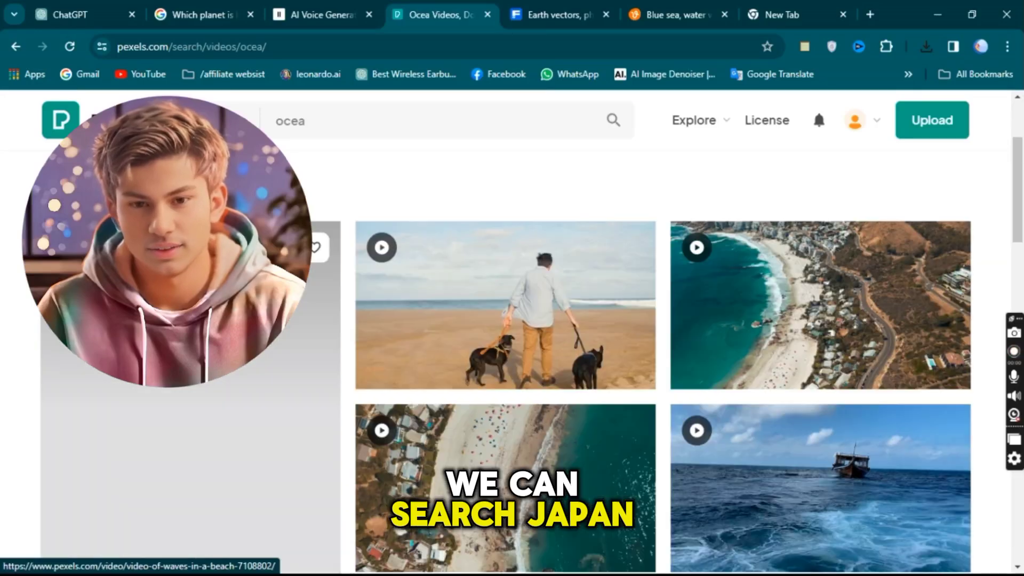
# Download an ocean clip from the Pexels results and start a new search.
pyautogui.click(281, 501)
pyautogui.moveTo(384, 334); pyautogui.dragTo(447, 352)
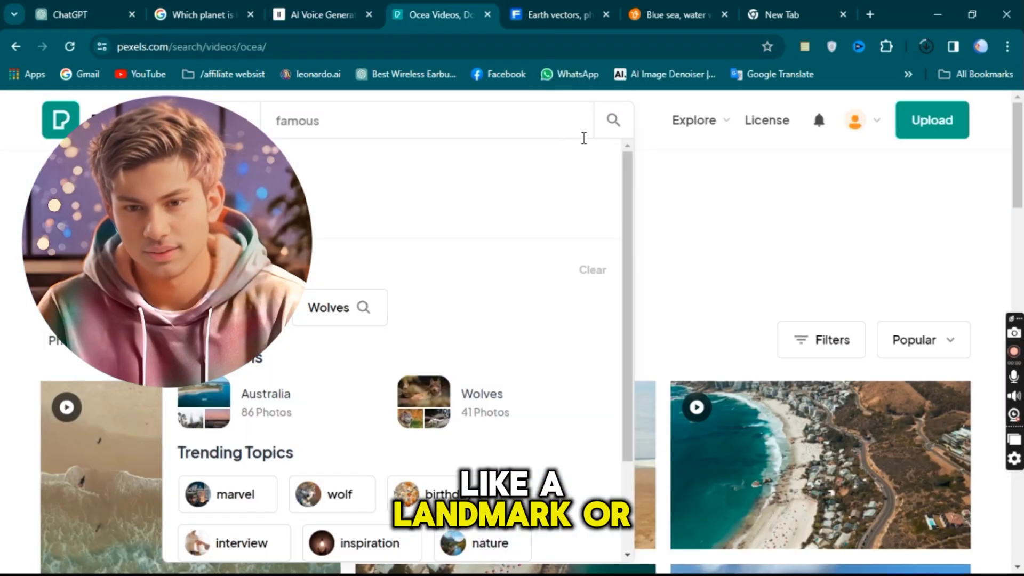
pyautogui.click(613, 120)
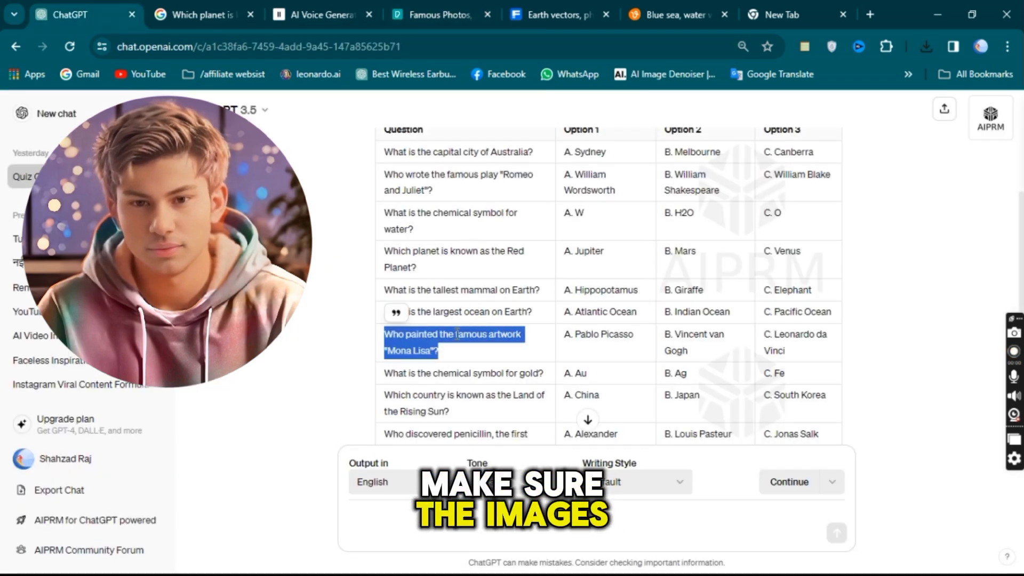
# Look up the Mona Lisa question and download the photo of people photographing the painting.
pyautogui.rightClick(413, 336)
pyautogui.click(533, 121)
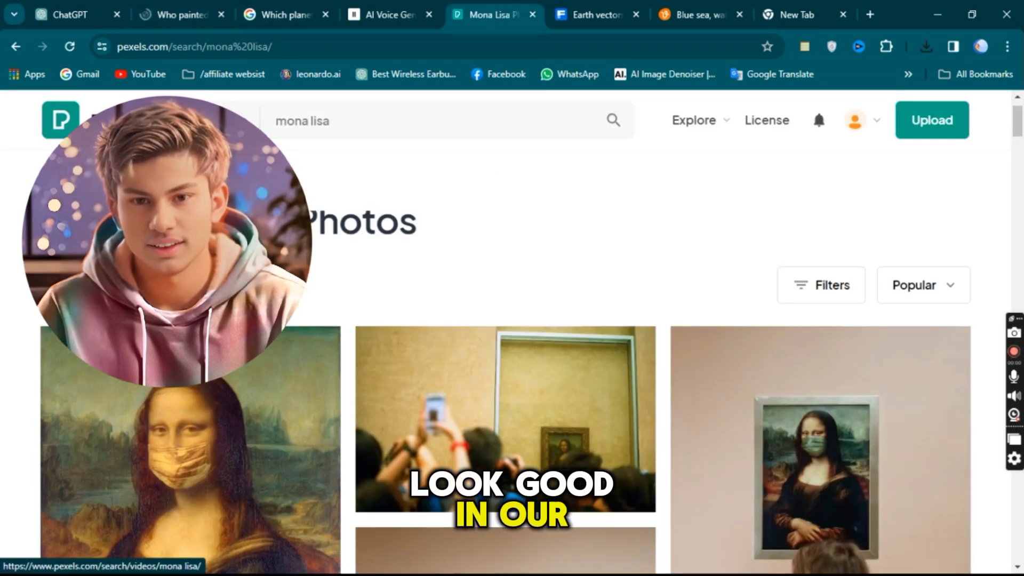
pyautogui.scroll(-5, 427, 382)
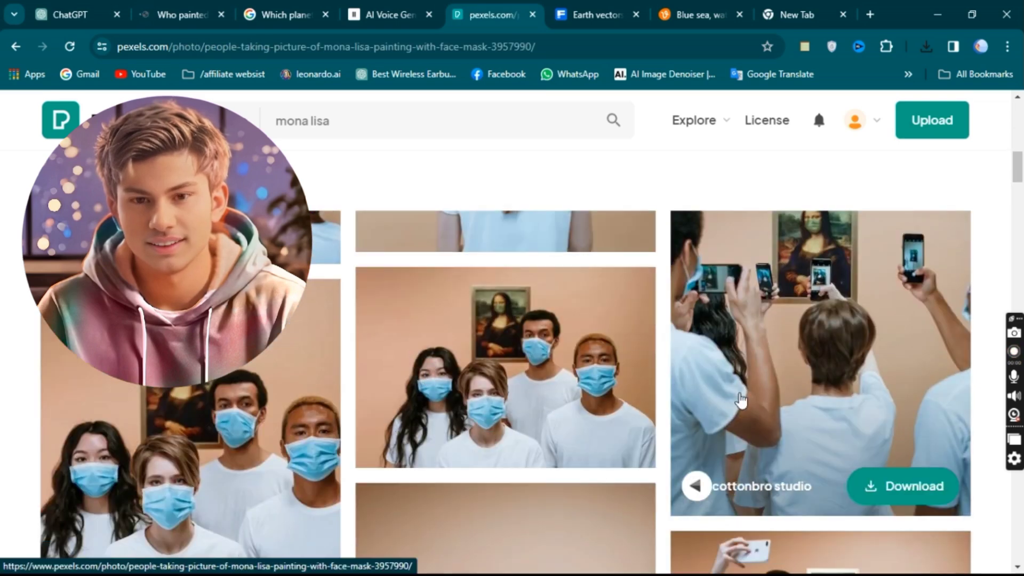
pyautogui.click(900, 485)
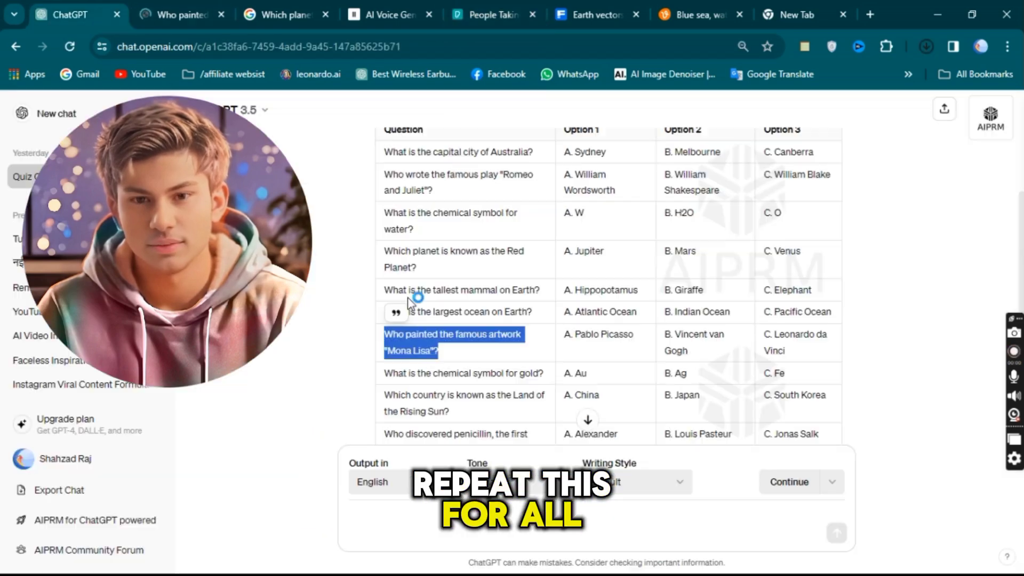
pyautogui.click(490, 385)
pyautogui.scroll(-1, 490, 385)
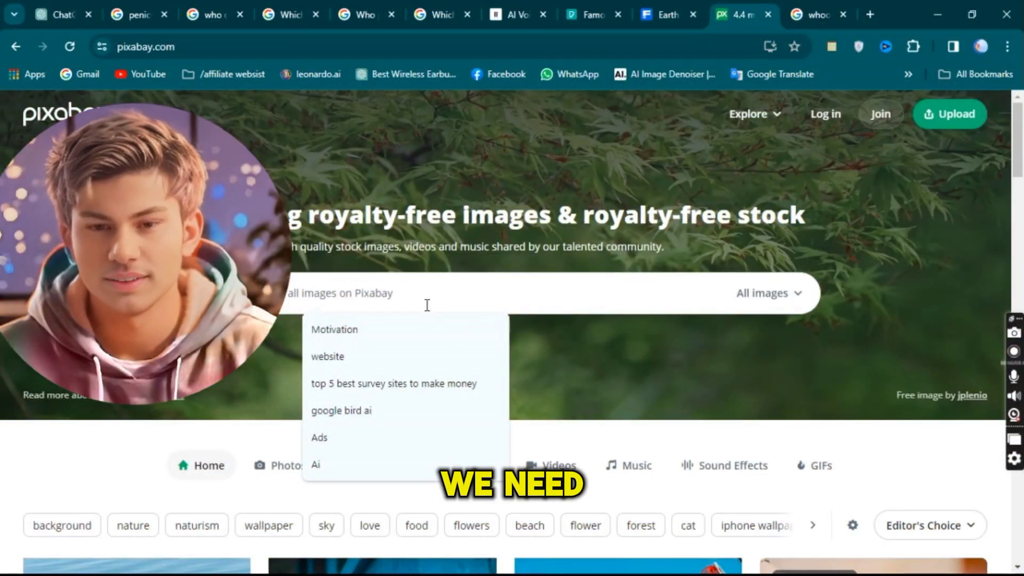
# Search Pixabay for 'ticking clock sound' limited to Sound Effects.
pyautogui.click(427, 305)
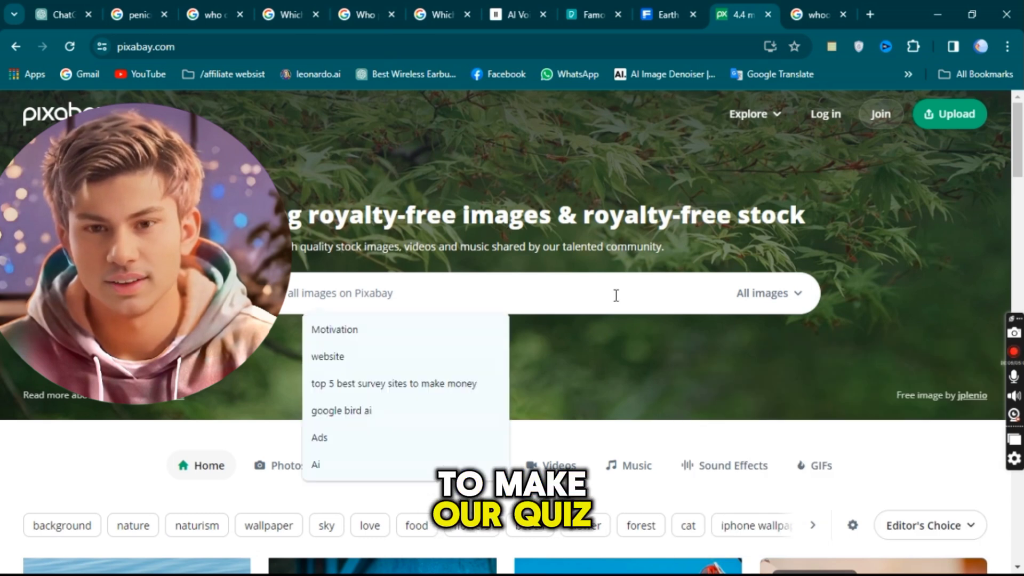
pyautogui.press('super+v')
pyautogui.click(361, 316)
pyautogui.click(763, 301)
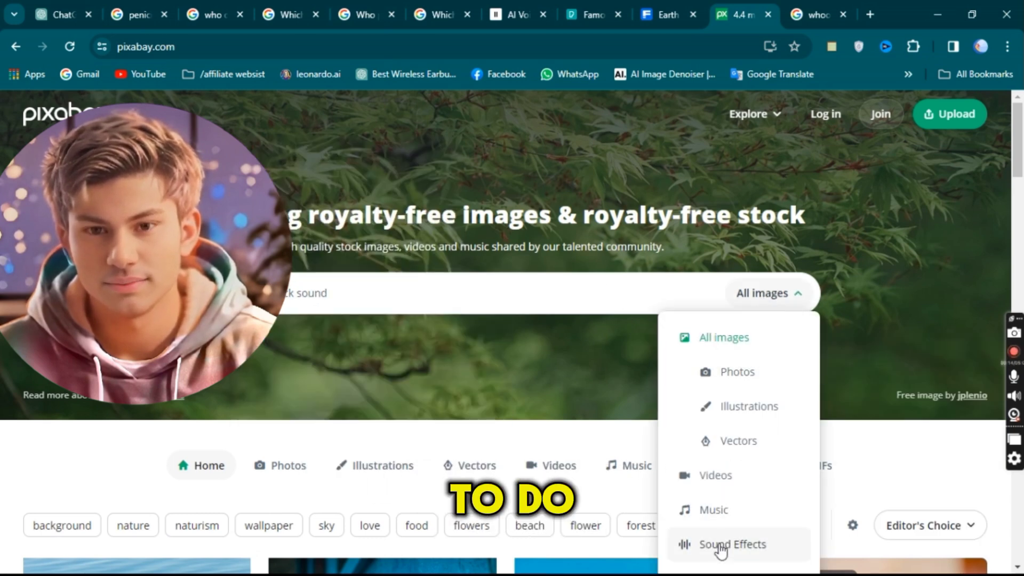
pyautogui.click(730, 543)
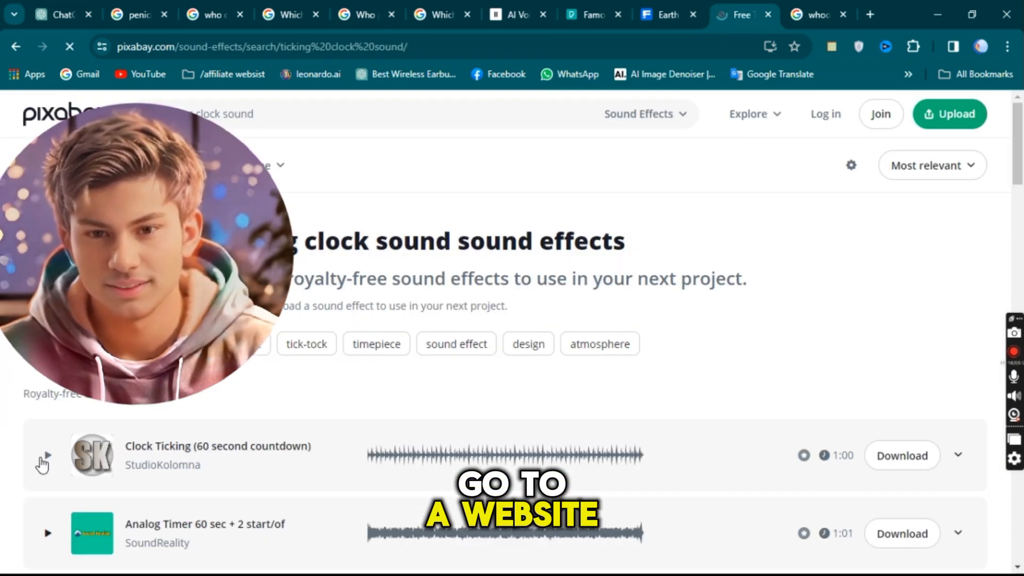
# Preview ticking clips: 60 second countdown, Analog Timer, 360 Panning, Old fashioned, Twinkle Clock.
pyautogui.click(41, 456)
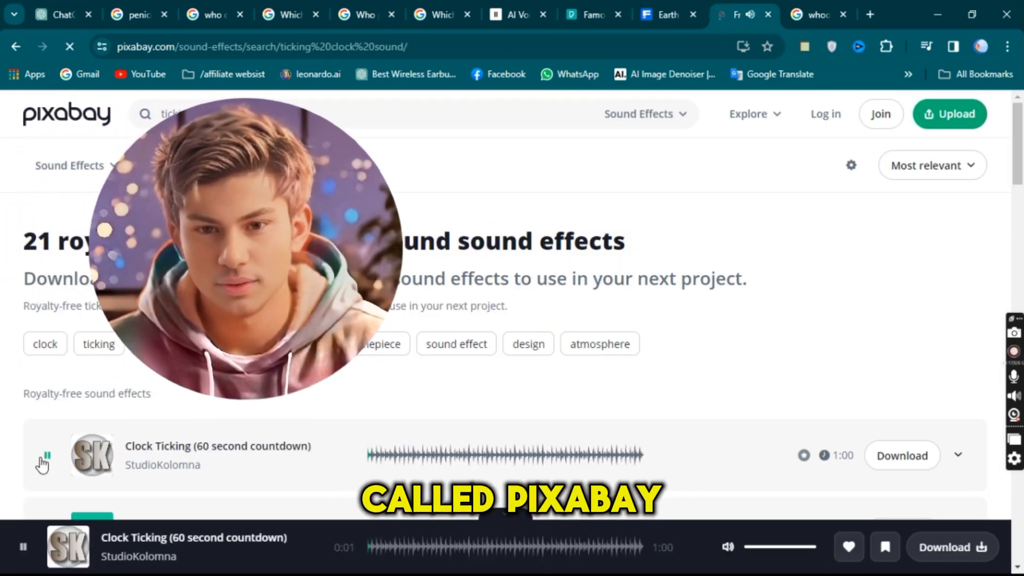
pyautogui.scroll(-2, 46, 452)
pyautogui.click(44, 451)
pyautogui.scroll(-2, 43, 426)
pyautogui.click(46, 411)
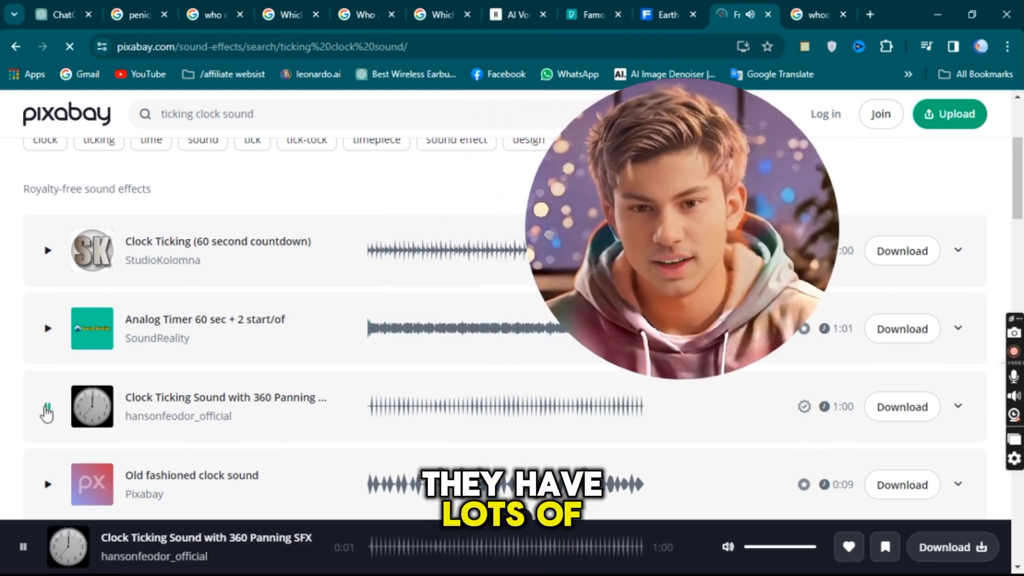
pyautogui.scroll(-1, 41, 405)
pyautogui.click(43, 404)
pyautogui.click(42, 481)
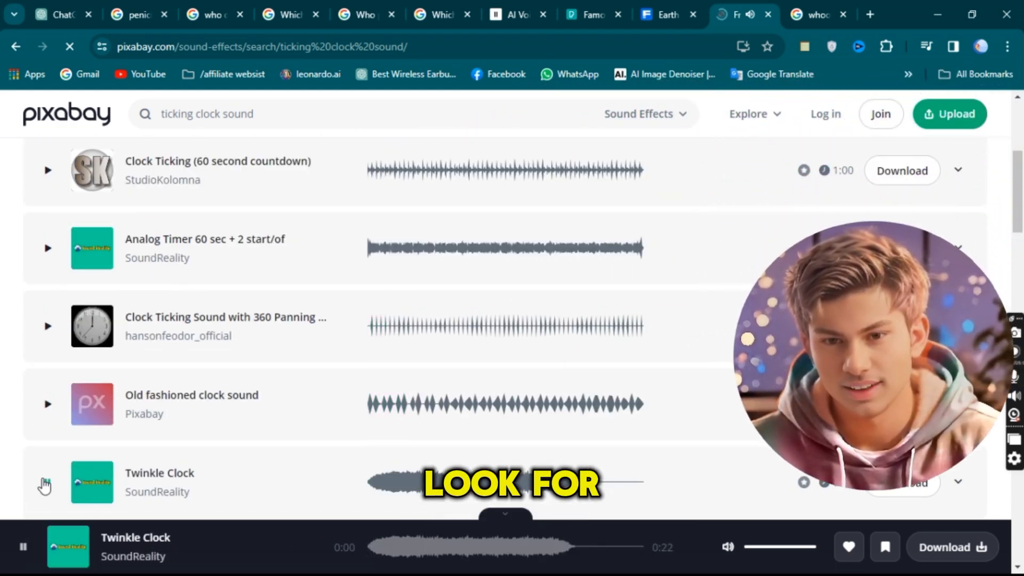
pyautogui.scroll(5, 53, 427)
pyautogui.scroll(-1, 307, 404)
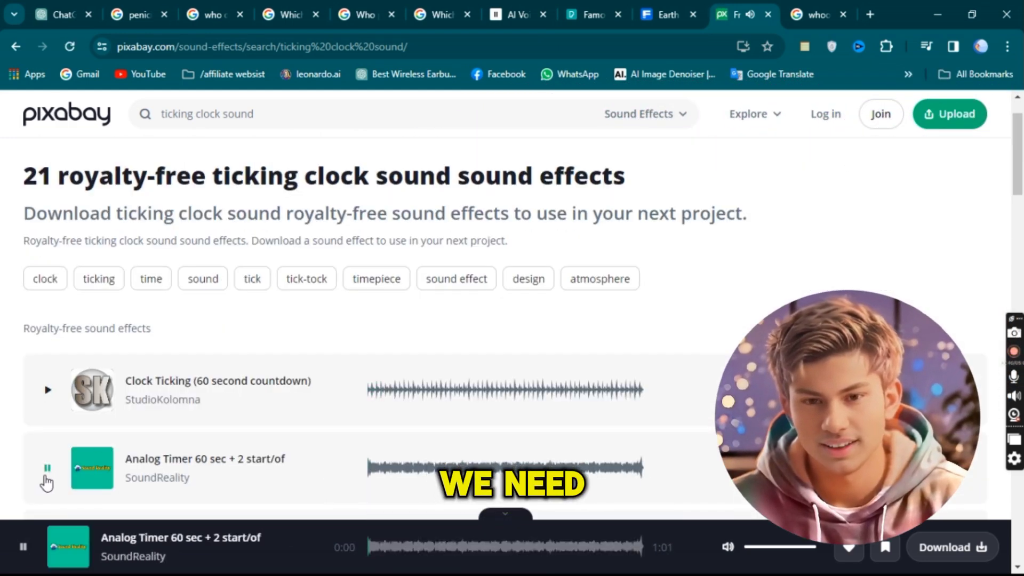
pyautogui.scroll(-2, 47, 469)
# Change the search to 'clock sound' and run it.
pyautogui.click(47, 419)
pyautogui.scroll(3, 261, 202)
pyautogui.doubleClick(175, 114)
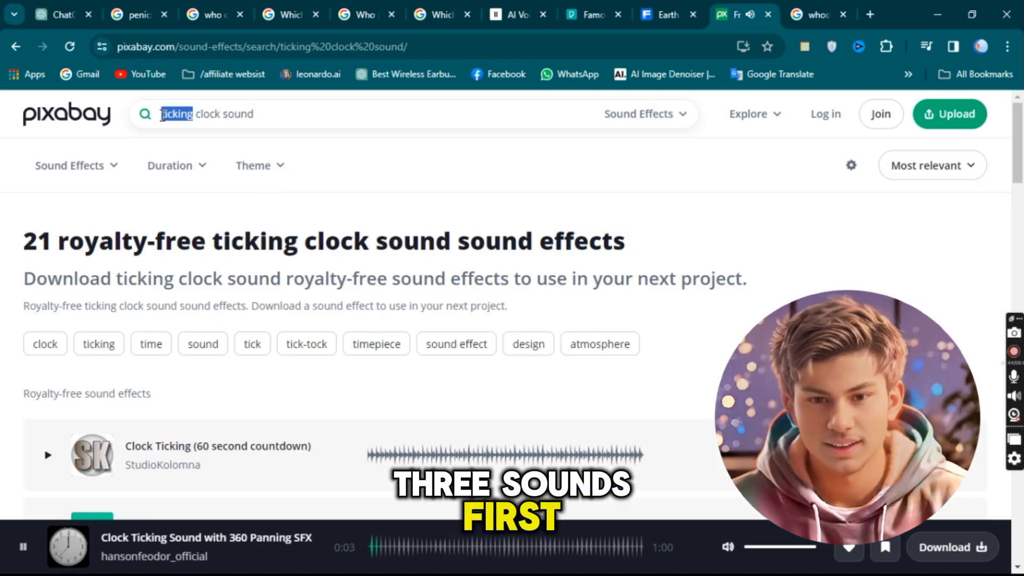
pyautogui.press('Return')
pyautogui.scroll(-3, 161, 265)
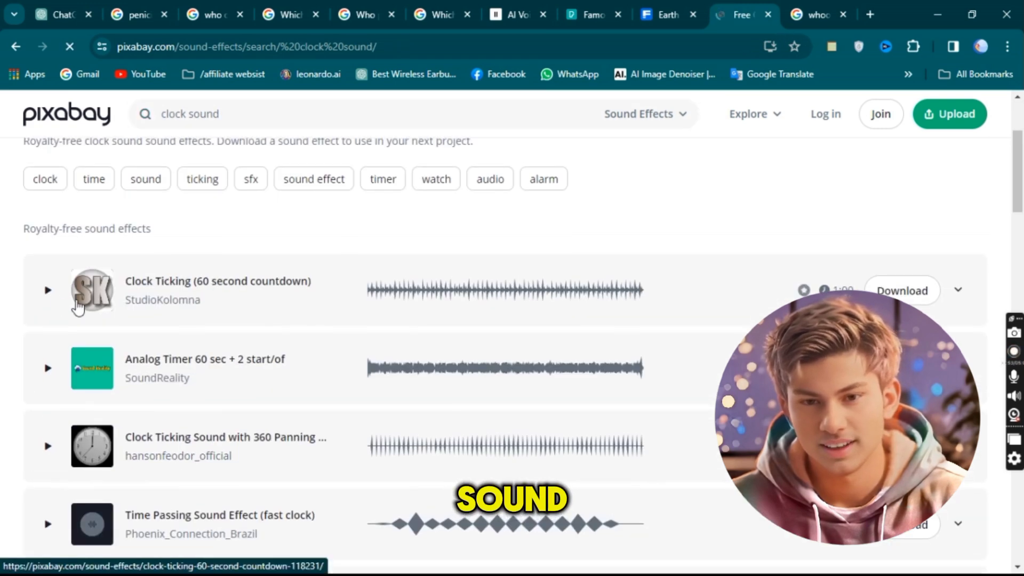
# Preview clock results including Twinkle Clock, Old Mechanic Alarm Clock and Blue Nile Vibraslap.
pyautogui.click(47, 290)
pyautogui.click(47, 445)
pyautogui.scroll(-3, 48, 373)
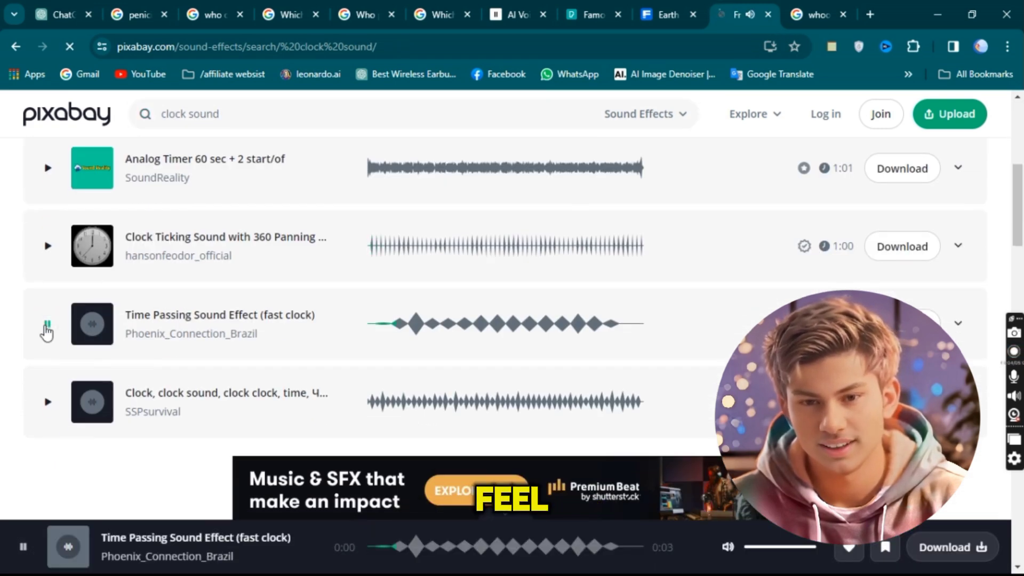
pyautogui.click(48, 401)
pyautogui.scroll(-6, 50, 402)
pyautogui.click(49, 326)
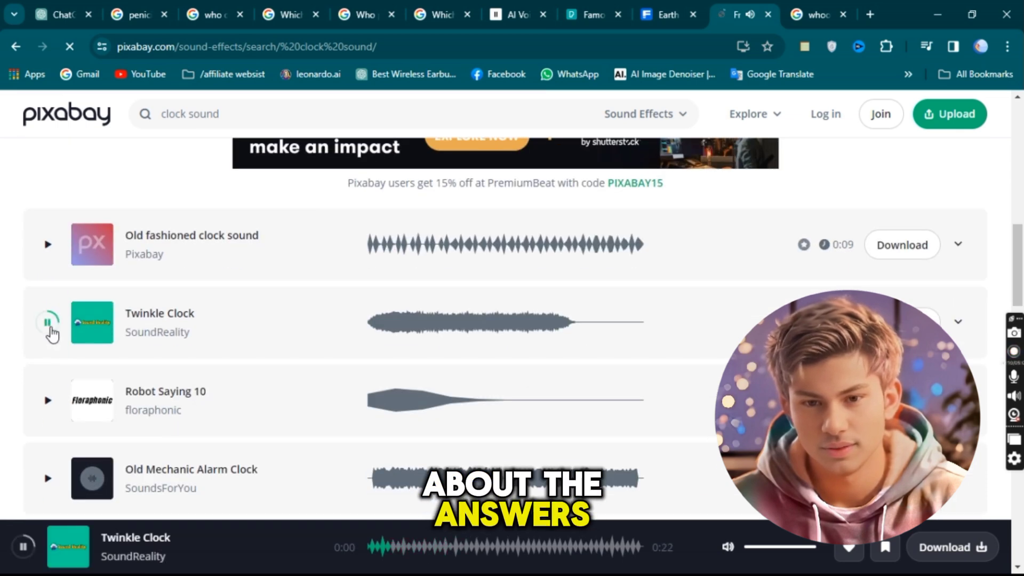
pyautogui.click(47, 480)
pyautogui.scroll(-6, 48, 423)
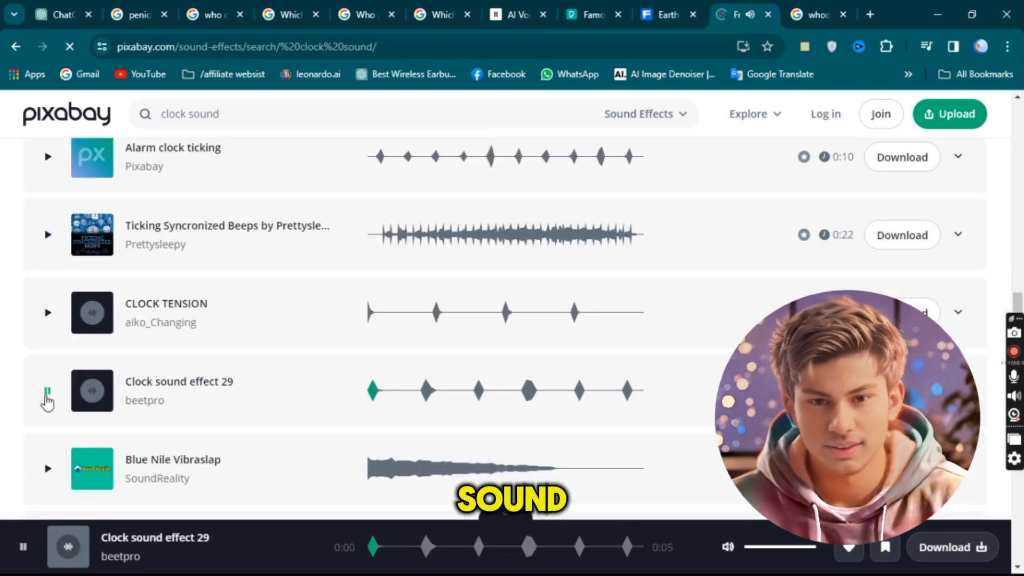
pyautogui.click(47, 468)
pyautogui.scroll(-2, 42, 469)
# Preview Big Ben, Ticking Clock and Grandfathers Clock, then download the Time Passing Sound Effect.
pyautogui.click(46, 450)
pyautogui.scroll(-2, 46, 460)
pyautogui.click(47, 459)
pyautogui.scroll(-2, 46, 471)
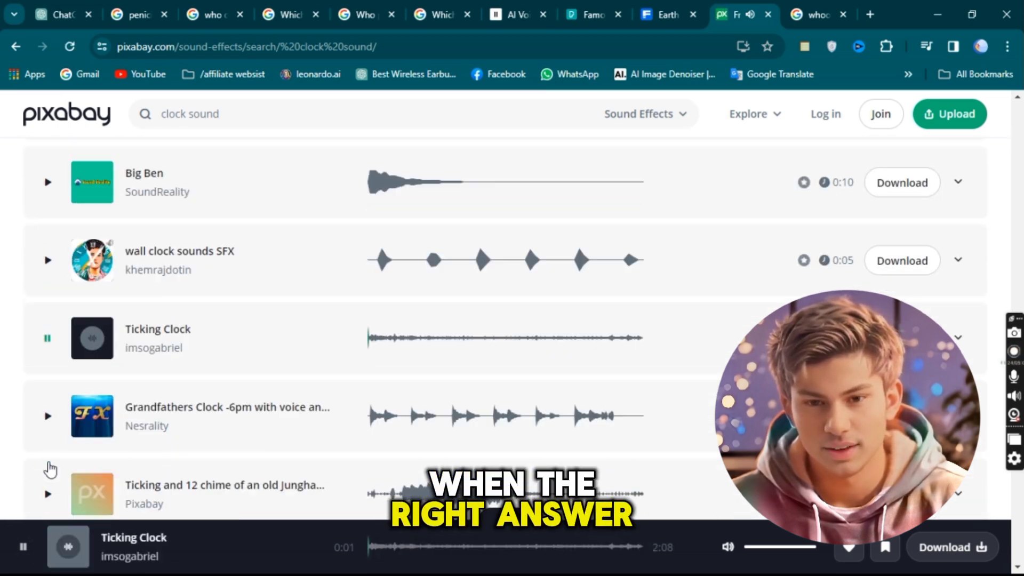
pyautogui.click(47, 405)
pyautogui.scroll(-3, 46, 418)
pyautogui.click(49, 300)
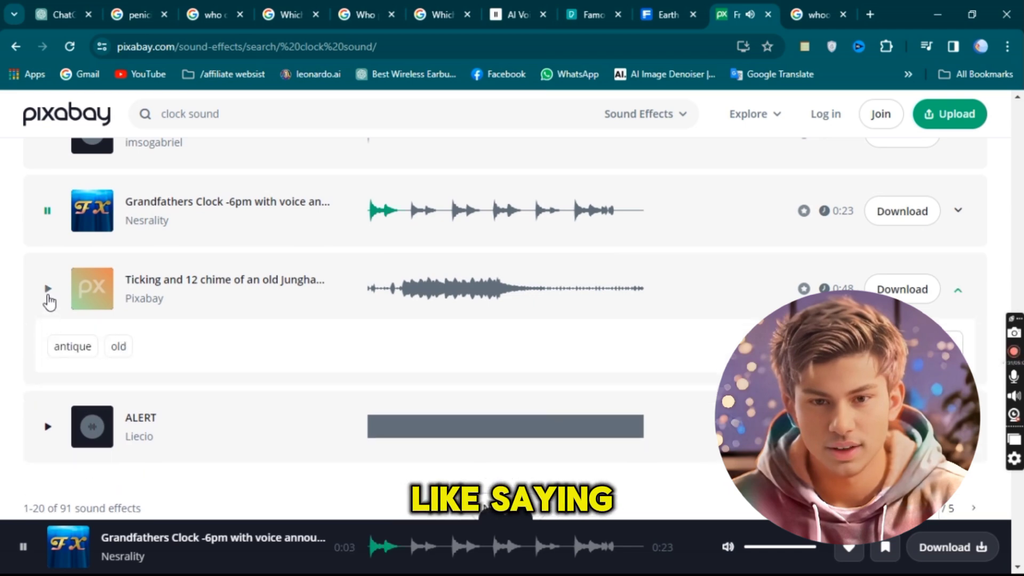
pyautogui.scroll(-5, 47, 299)
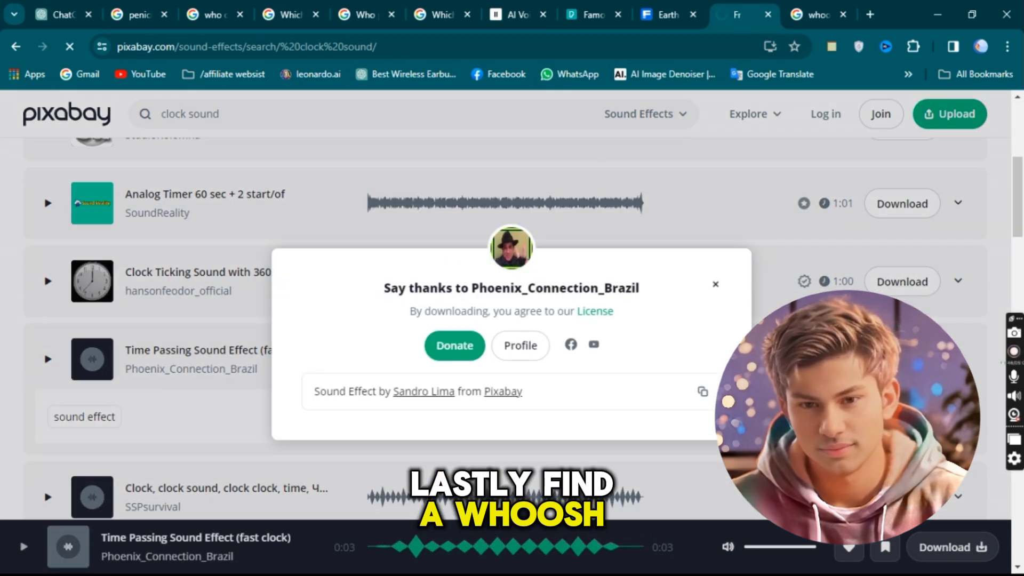
pyautogui.click(716, 286)
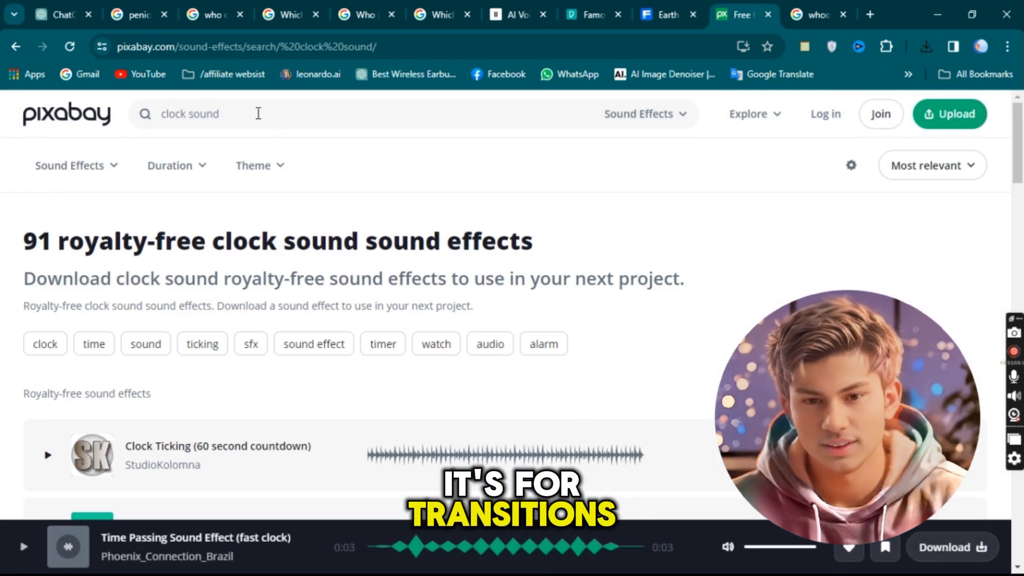
pyautogui.click(259, 113)
# Search 'ding sound effect', preview and download the Ding! idea sound effect.
pyautogui.press('super+v')
pyautogui.click(238, 229)
pyautogui.click(263, 156)
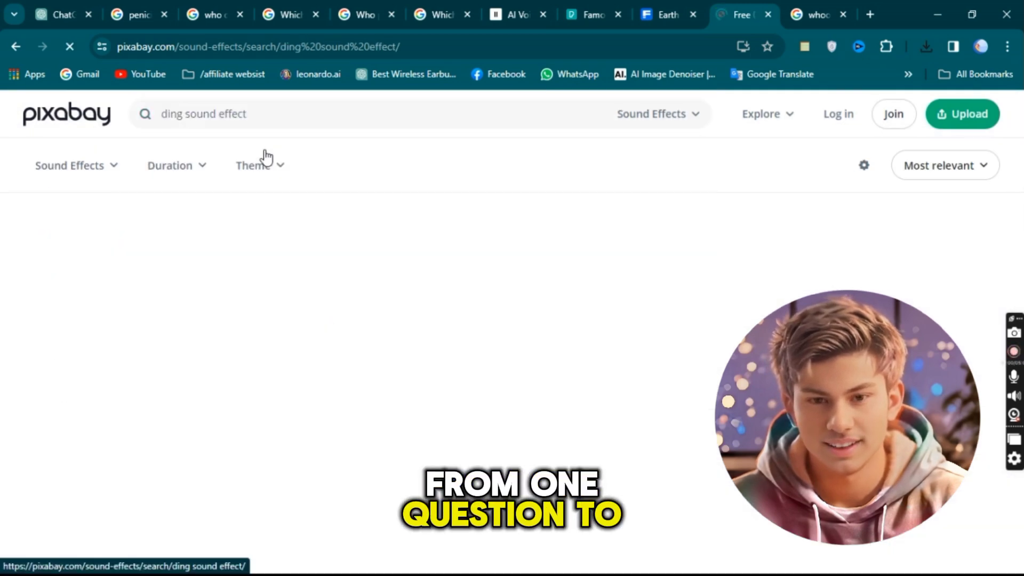
pyautogui.scroll(-2, 99, 378)
pyautogui.click(47, 365)
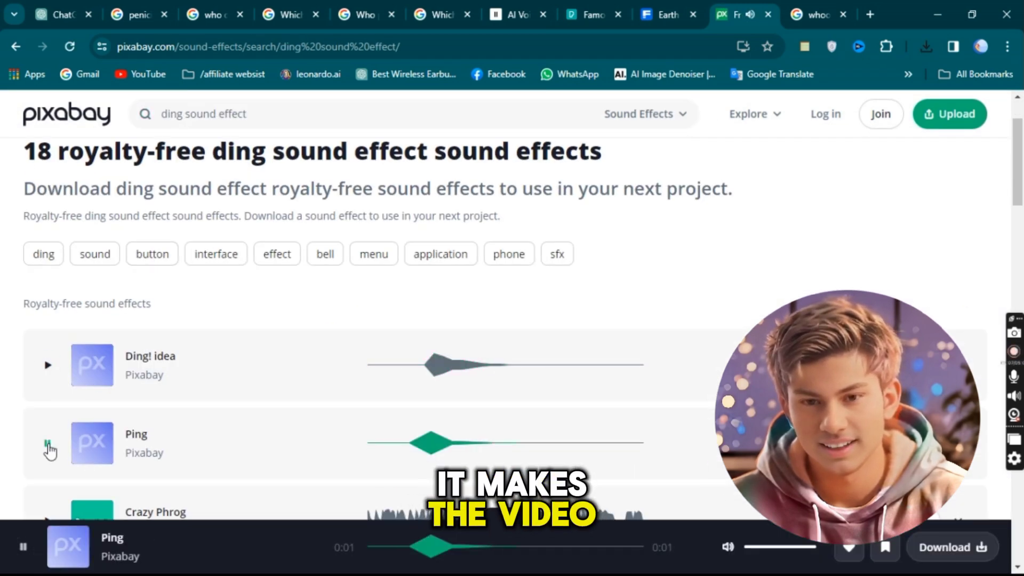
pyautogui.scroll(-1, 48, 458)
pyautogui.click(903, 305)
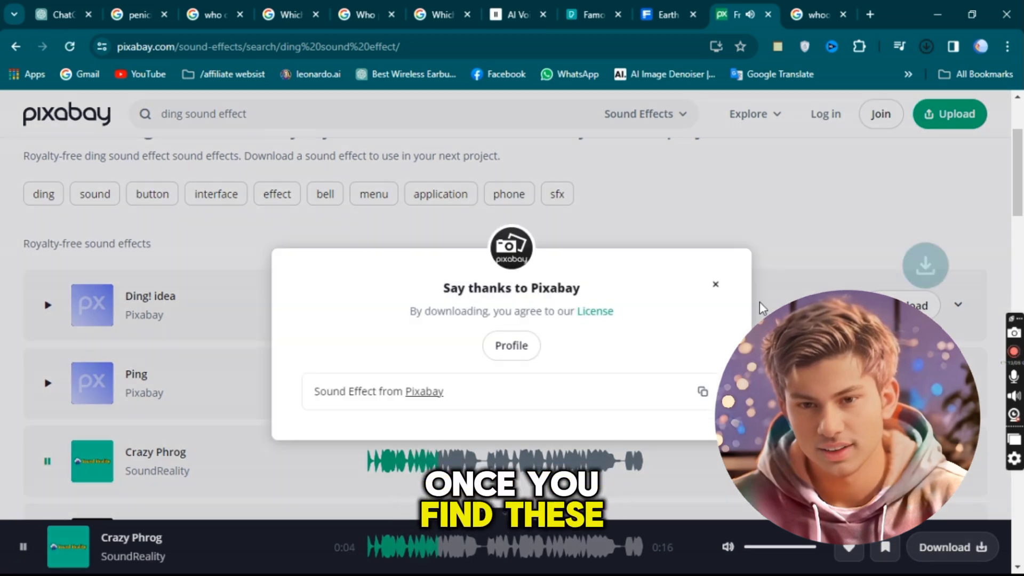
pyautogui.click(715, 285)
# Replace the search with 'whoosh sound effect' and run it.
pyautogui.click(354, 114)
pyautogui.press('super+v')
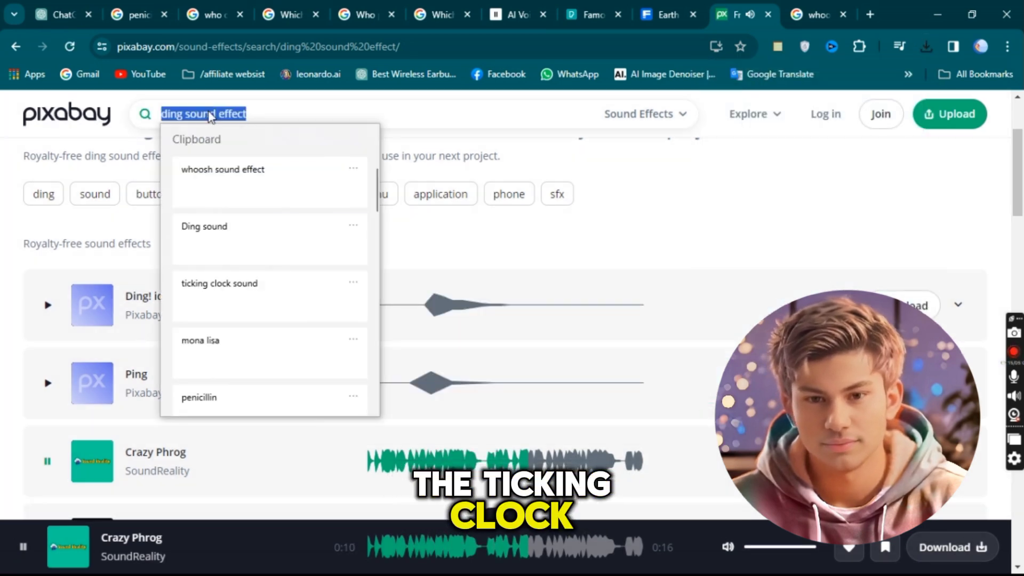
pyautogui.click(223, 174)
pyautogui.press('Return')
# Preview whoosh clips: DEEP STRANGE WHOOSH, Whoosh Cinematic, Movement Swipe Whoosh 1, Swing Whoosh, transition explosion.
pyautogui.click(49, 390)
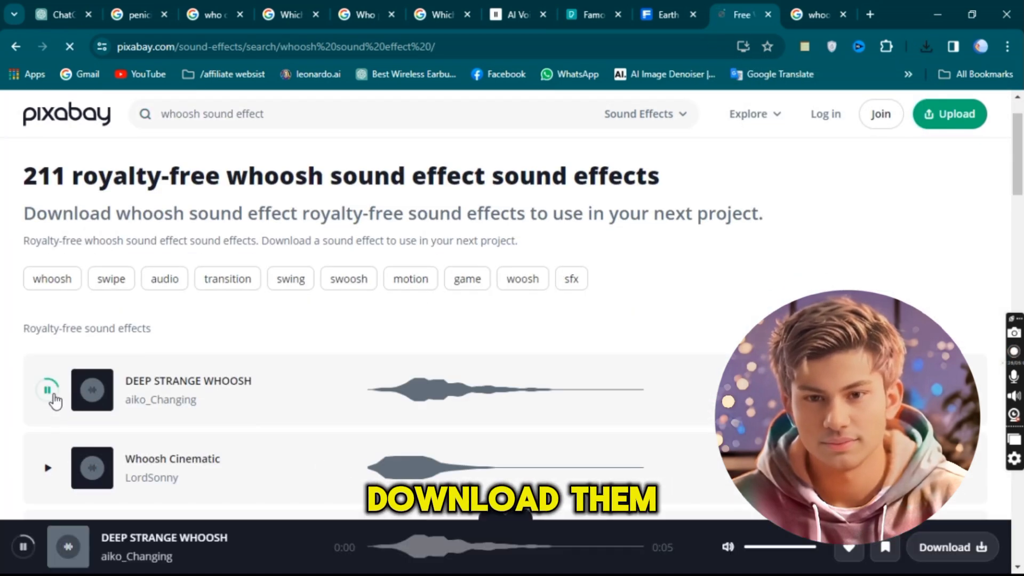
pyautogui.click(46, 468)
pyautogui.scroll(-3, 43, 472)
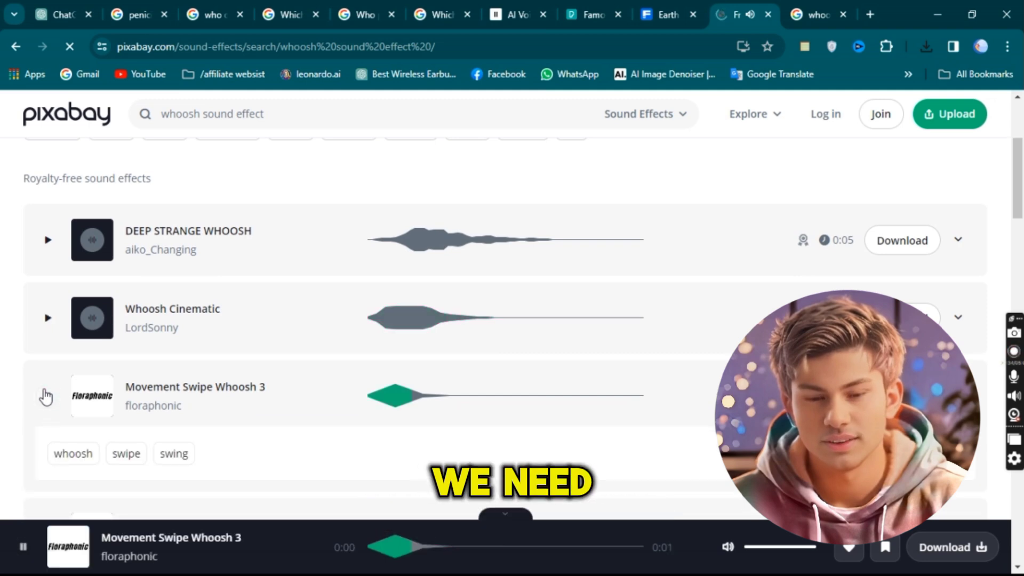
pyautogui.scroll(-2, 44, 411)
pyautogui.click(43, 425)
pyautogui.scroll(-2, 43, 421)
pyautogui.click(43, 418)
pyautogui.scroll(-3, 43, 421)
pyautogui.click(46, 447)
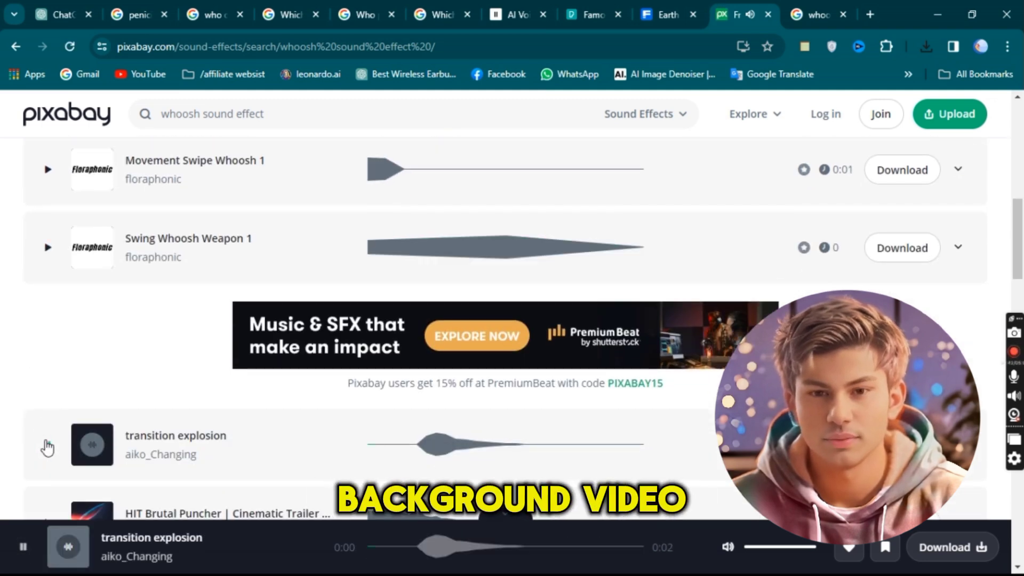
pyautogui.scroll(5, 47, 448)
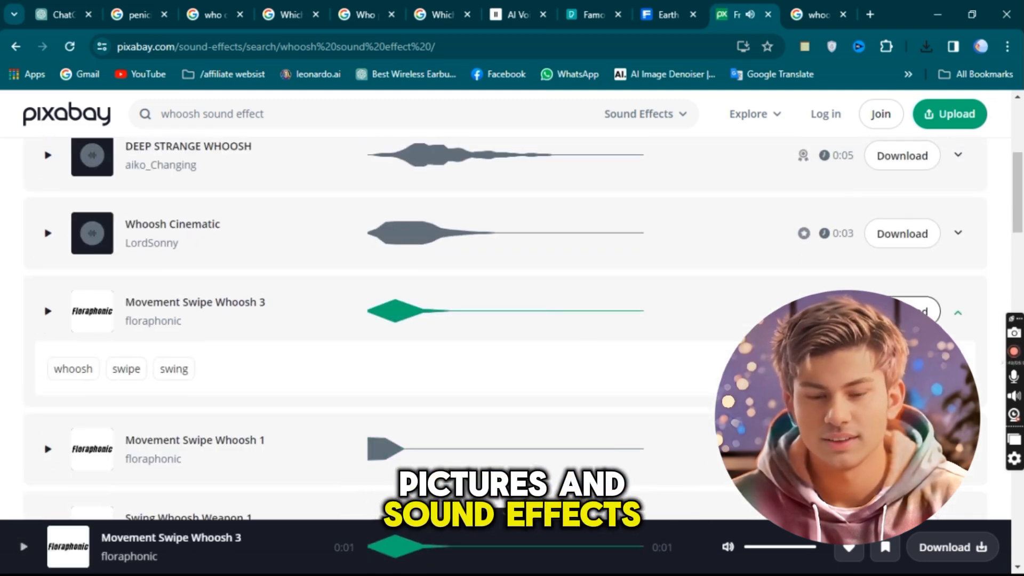
# Download Movement Swipe Whoosh 3 and browse the woosh tag results.
pyautogui.click(907, 311)
pyautogui.click(714, 268)
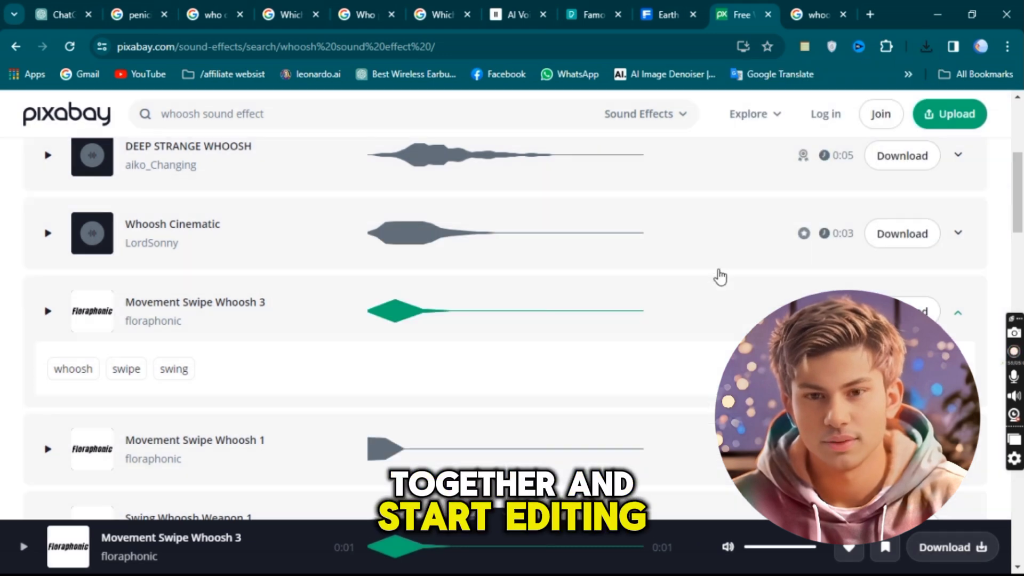
pyautogui.scroll(-3, 617, 325)
pyautogui.scroll(-6, 616, 325)
pyautogui.scroll(20, 663, 331)
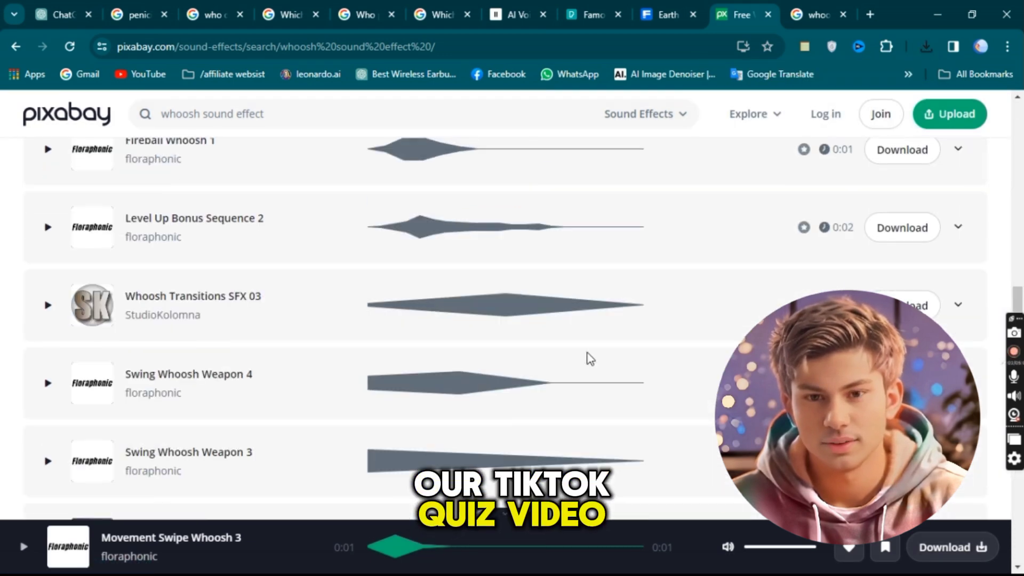
pyautogui.click(519, 347)
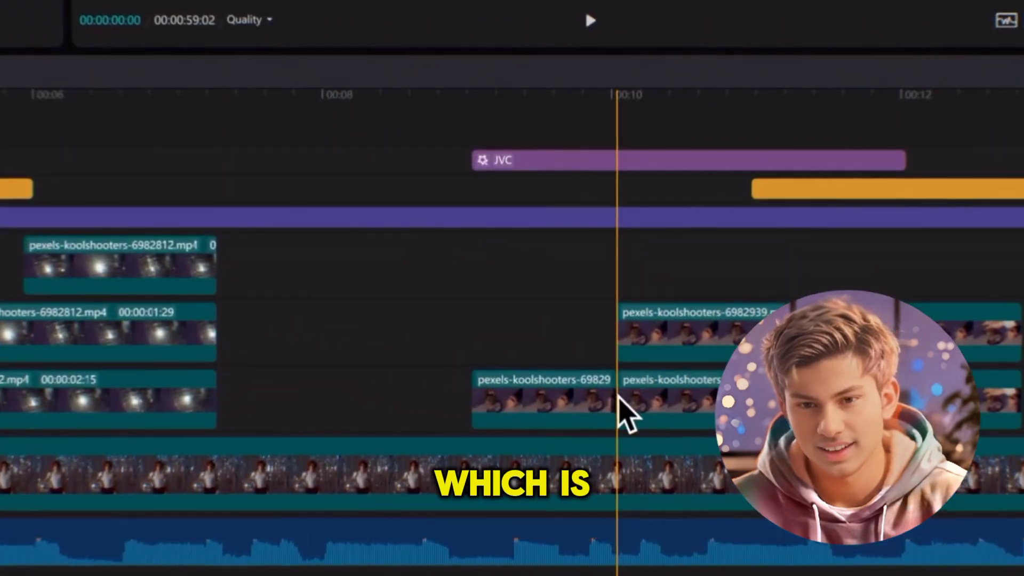
# Delete an unwanted clip from the CapCut timeline.
pyautogui.click(508, 403)
pyautogui.press('Delete')
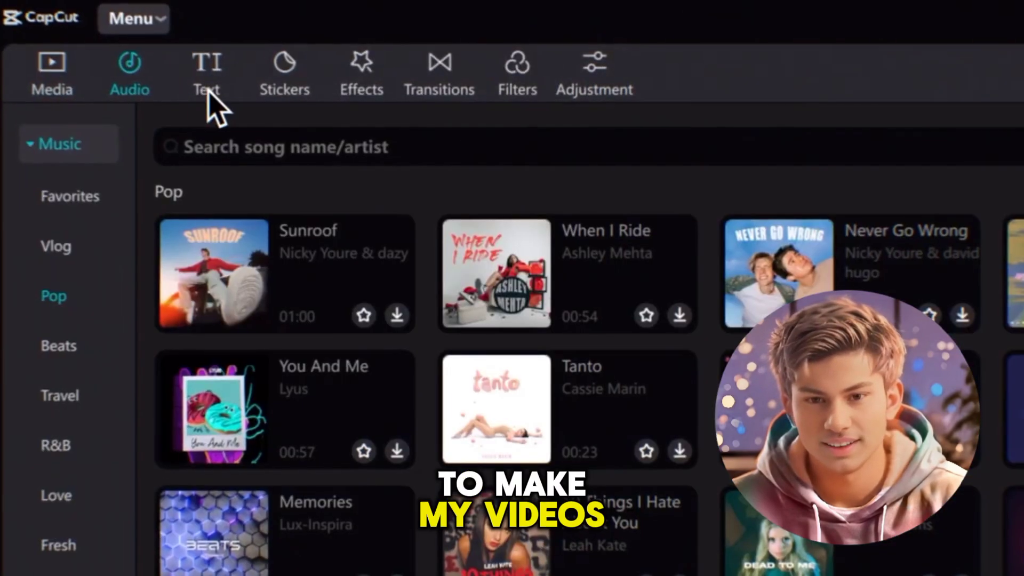
pyautogui.click(297, 89)
pyautogui.click(361, 88)
# Import the voiceover MP3s and images, then preview the 21- and 32-second voiceovers.
pyautogui.click(526, 85)
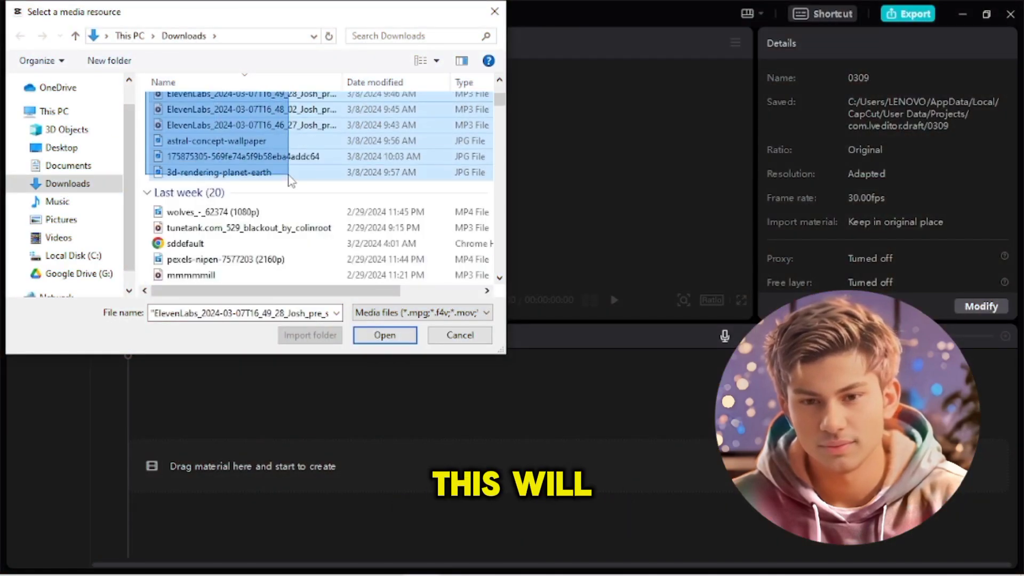
pyautogui.click(385, 335)
pyautogui.click(321, 270)
pyautogui.click(221, 269)
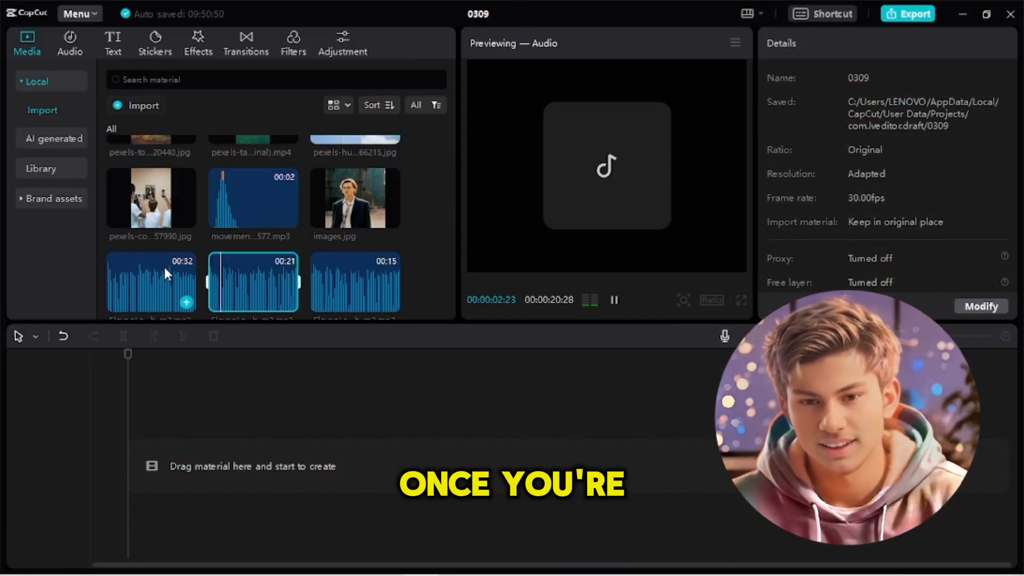
pyautogui.click(165, 268)
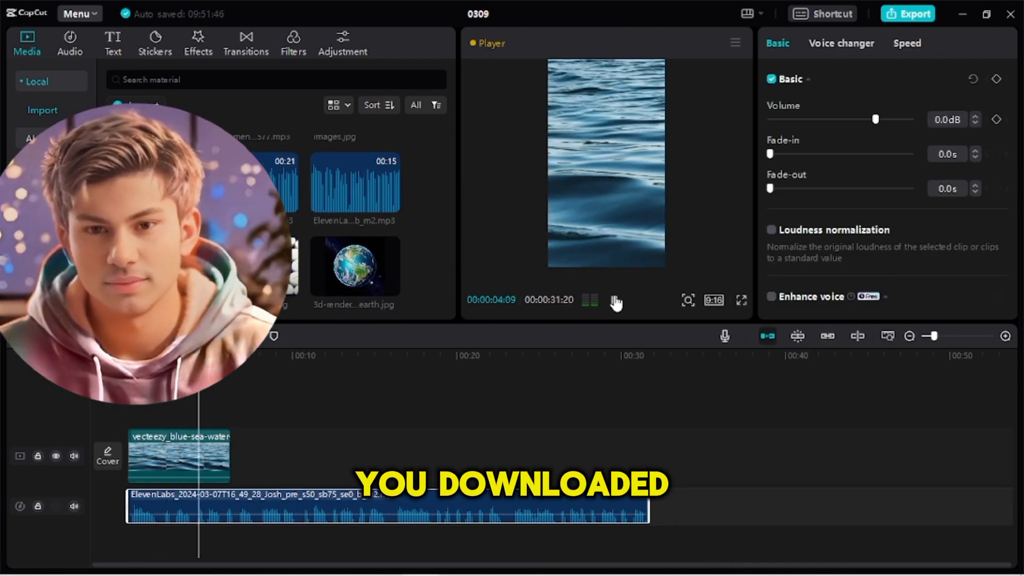
# Jump ahead in the voiceover, then play the timeline back from the start.
pyautogui.click(241, 487)
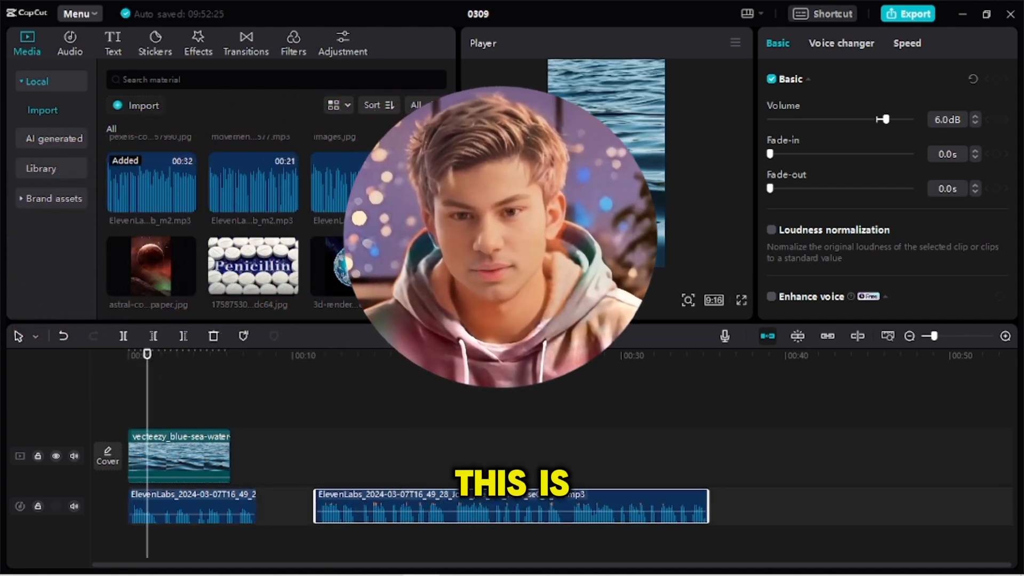
pyautogui.click(613, 301)
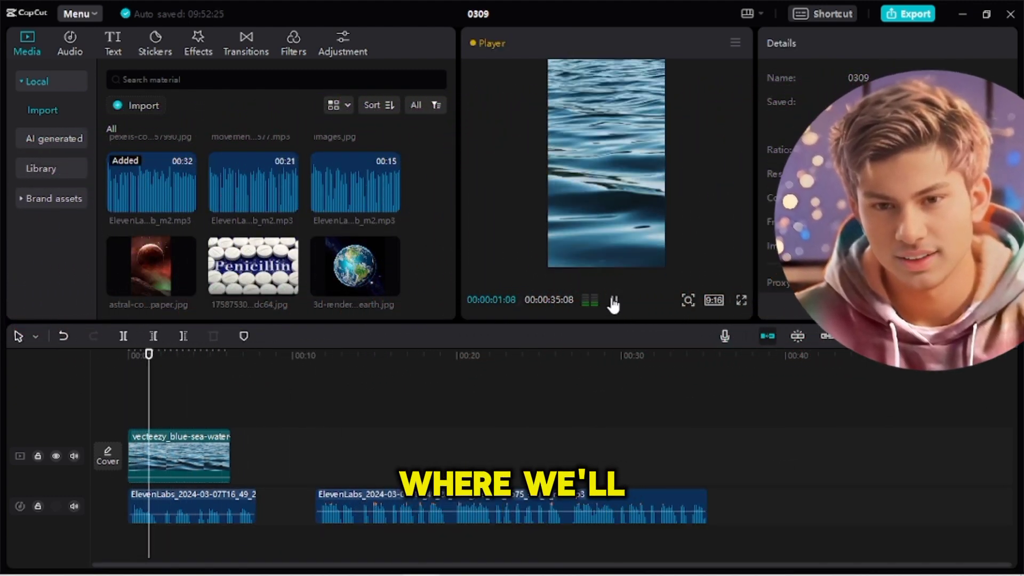
# Add a sea sunset clip from the stock library's ocean water results after the sea clip, then review it.
pyautogui.moveTo(192, 415); pyautogui.dragTo(226, 415)
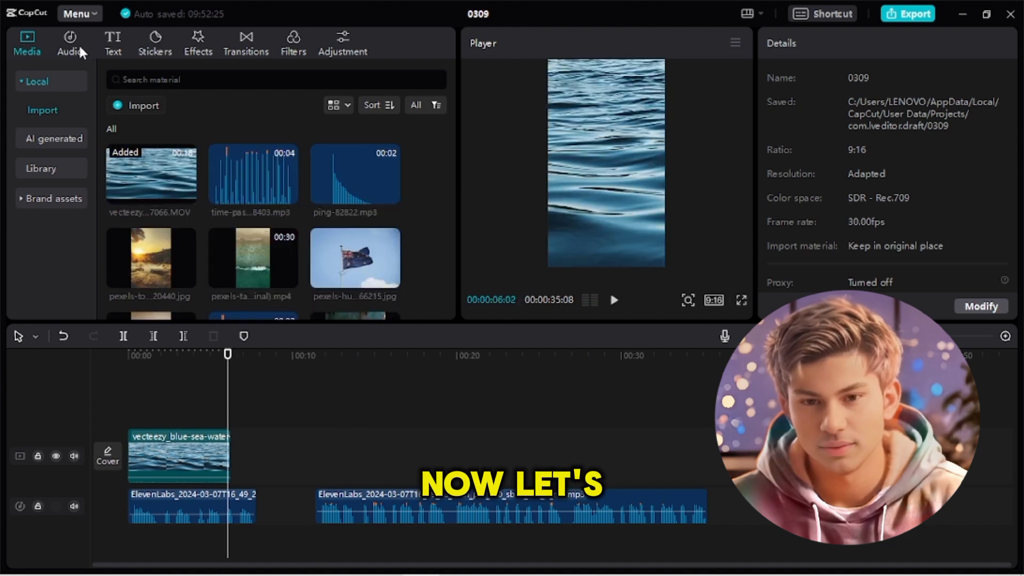
pyautogui.click(52, 199)
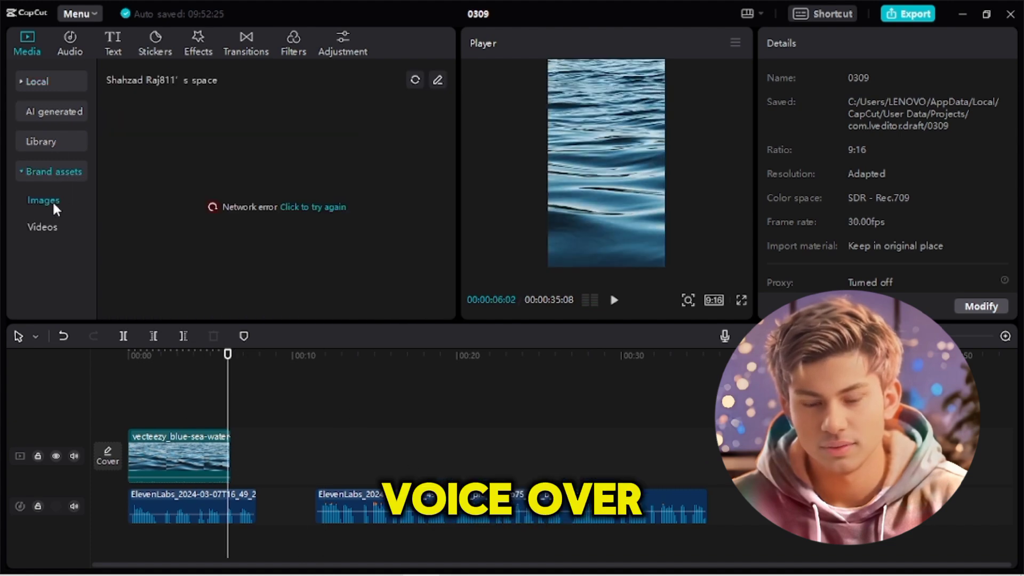
pyautogui.click(66, 142)
pyautogui.write('oc')
pyautogui.click(188, 157)
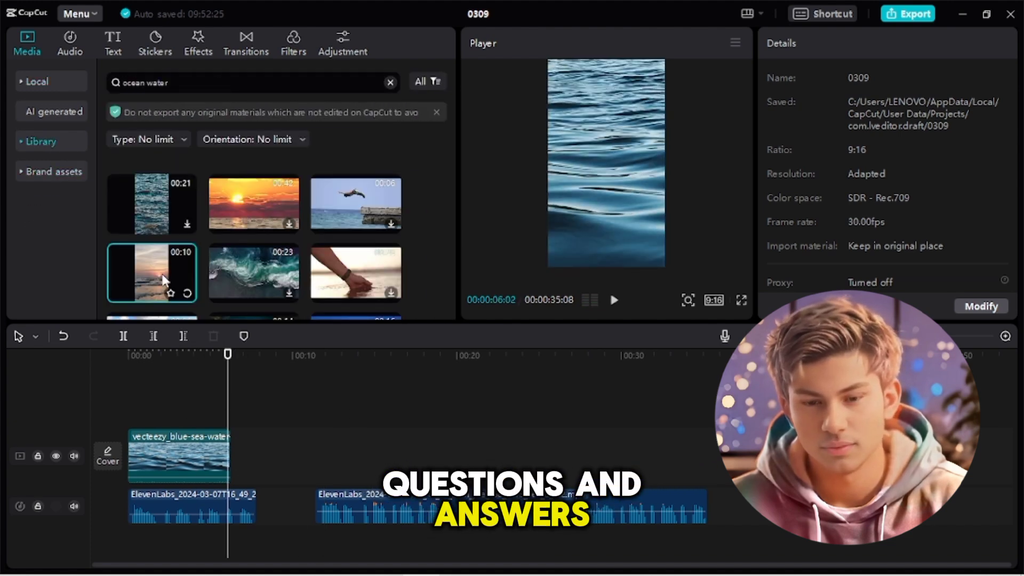
pyautogui.moveTo(174, 277); pyautogui.dragTo(362, 451)
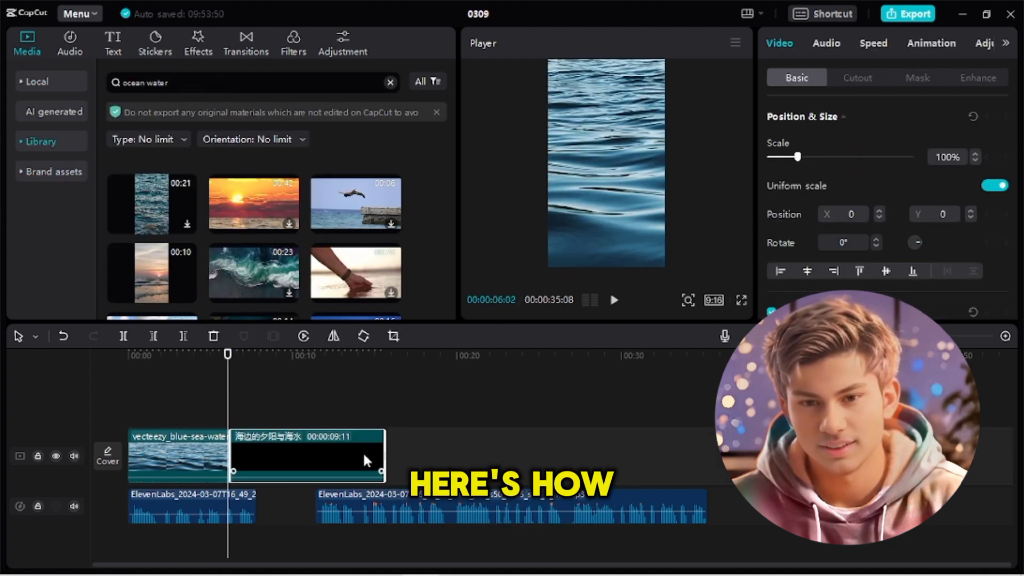
pyautogui.click(507, 389)
pyautogui.click(611, 300)
pyautogui.click(299, 454)
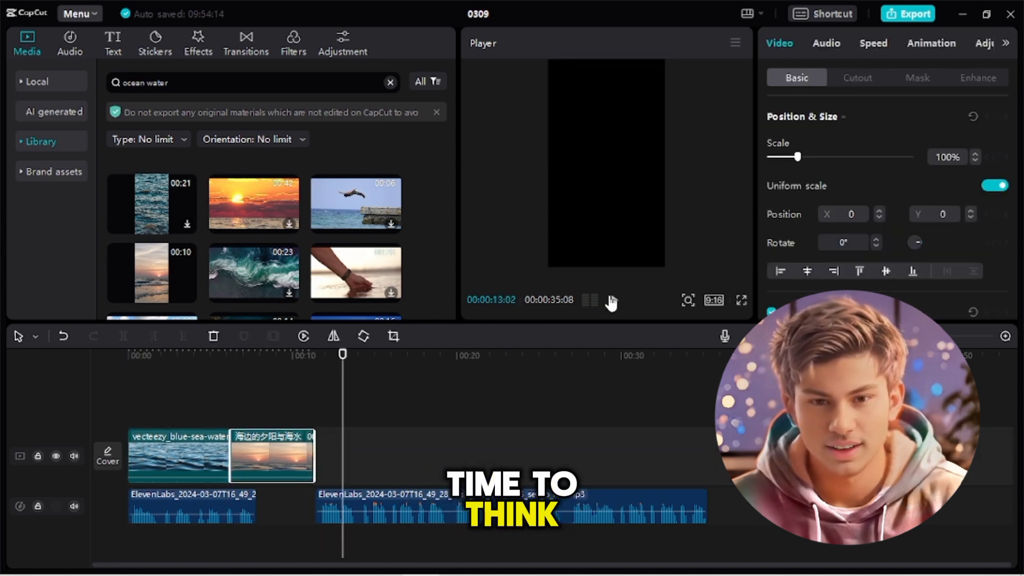
pyautogui.scroll(-2, 310, 245)
pyautogui.scroll(2, 311, 244)
# Add a women painting clip from 'painting with acrylic paints' stock footage and review it.
pyautogui.tripleClick(233, 83)
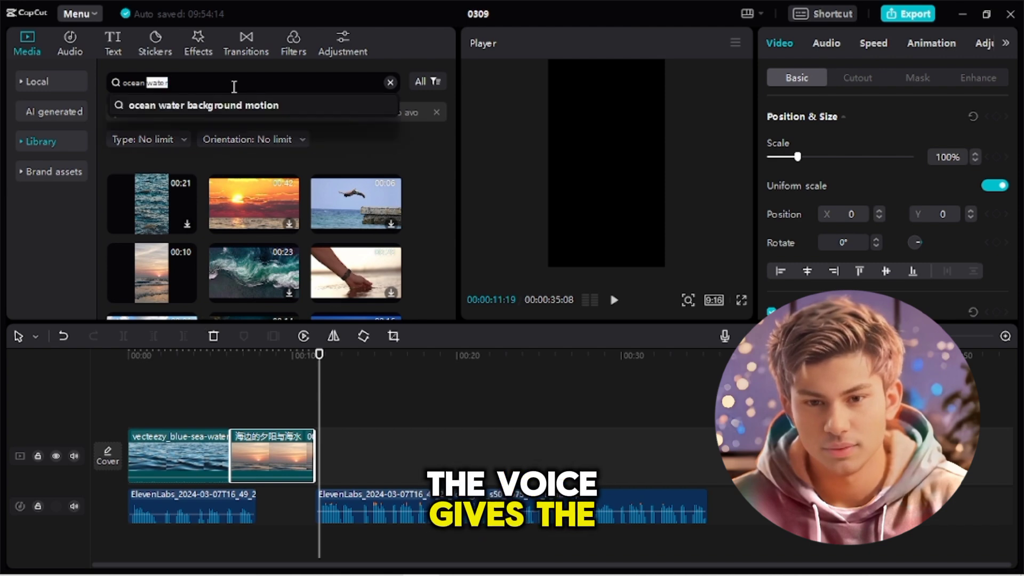
pyautogui.write('p')
pyautogui.click(235, 105)
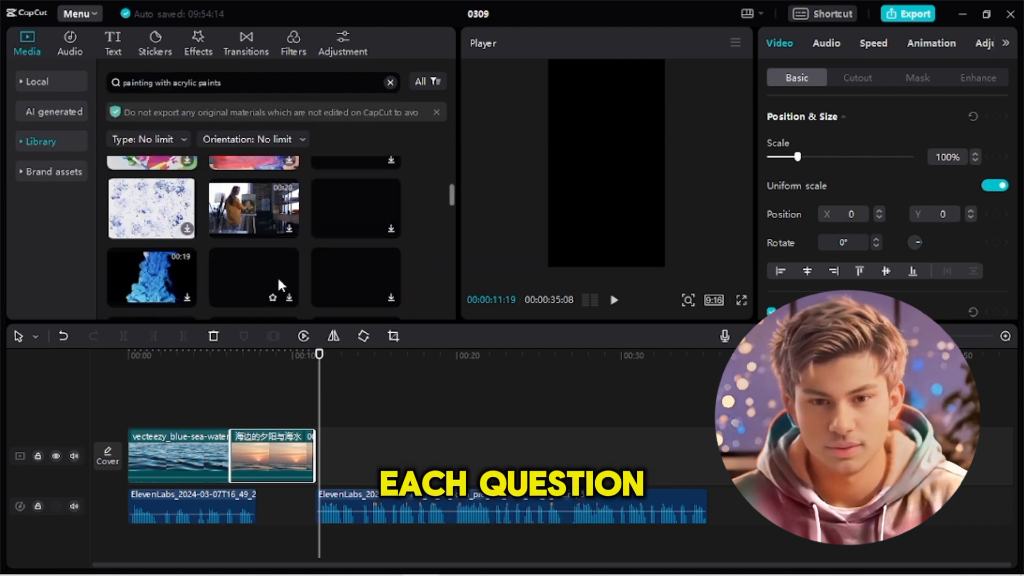
pyautogui.click(288, 303)
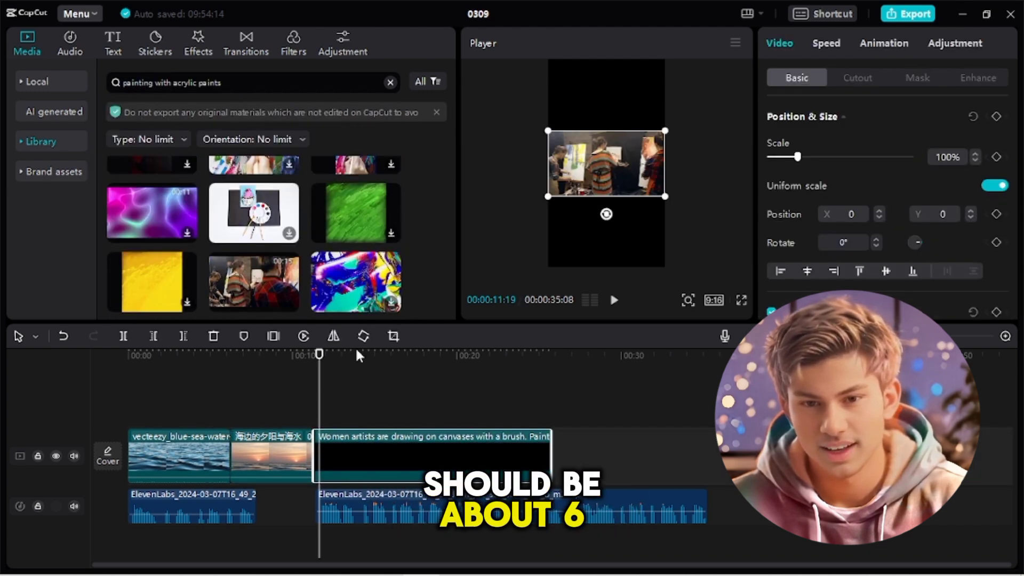
pyautogui.click(615, 299)
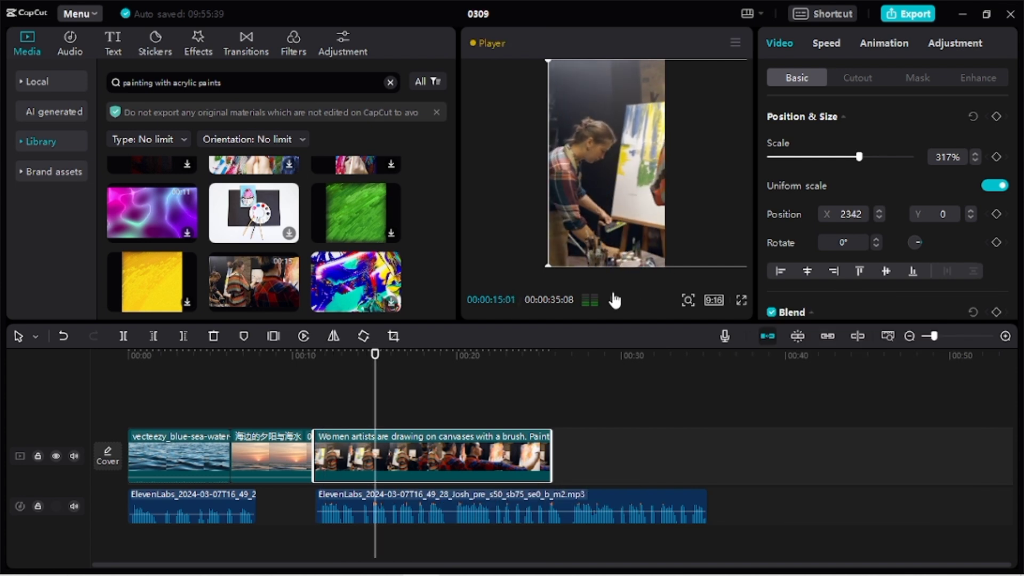
pyautogui.click(614, 300)
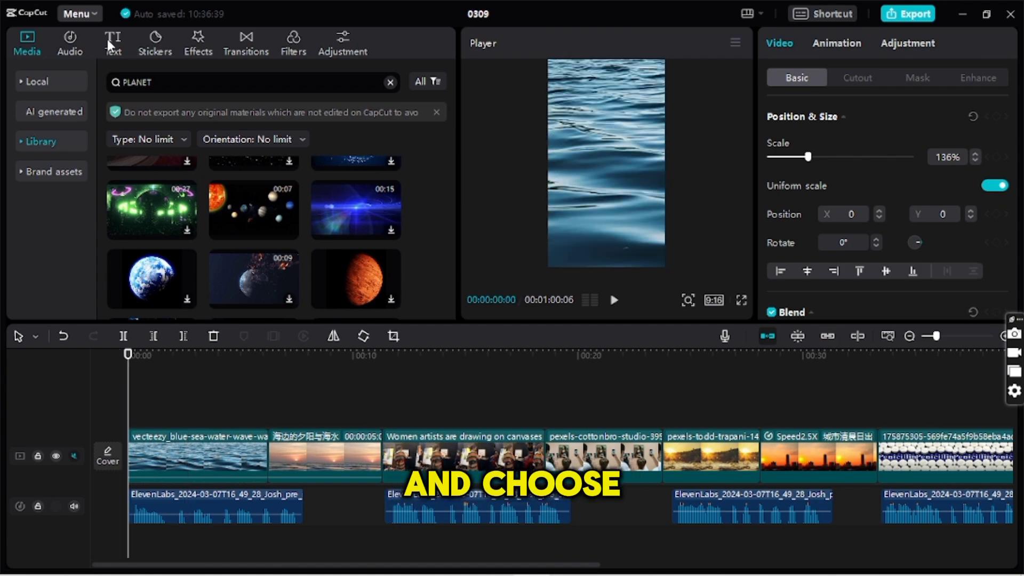
# Generate English auto captions from the voiceover and view the caption list.
pyautogui.click(113, 42)
pyautogui.click(54, 81)
pyautogui.click(276, 210)
pyautogui.click(229, 350)
pyautogui.click(276, 239)
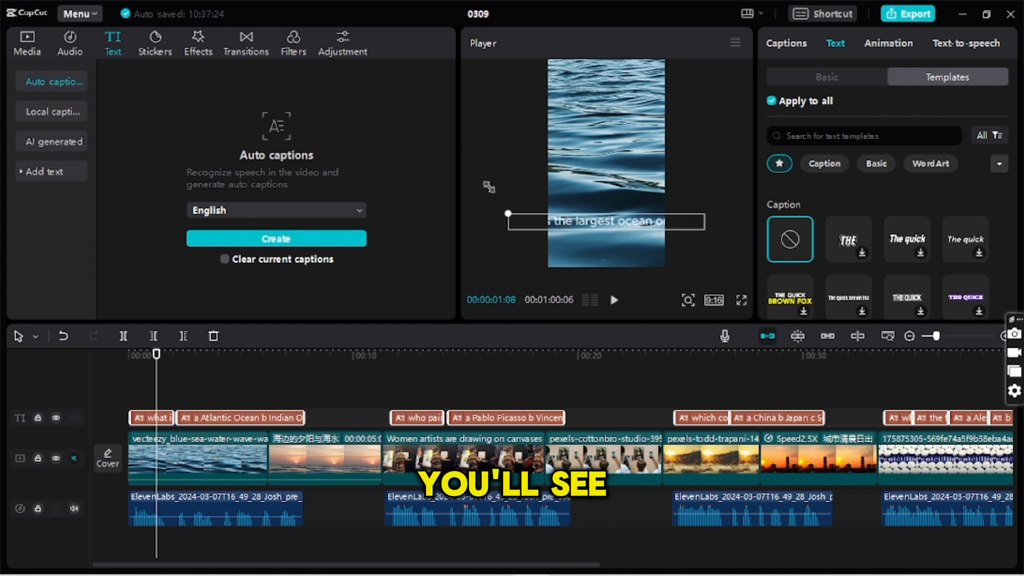
pyautogui.click(787, 42)
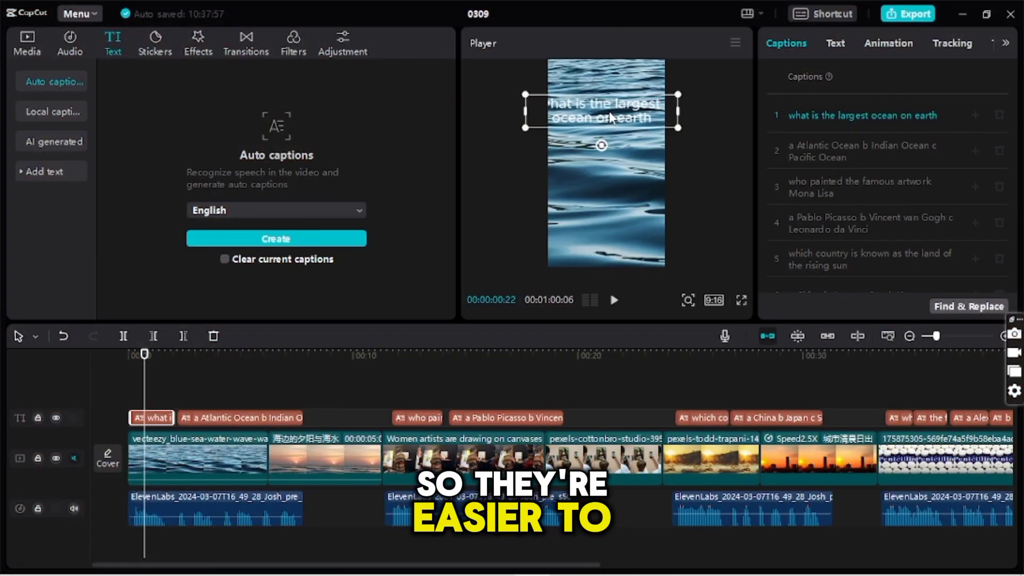
# Apply a white-and-yellow word-highlight caption template and preview the styled captions.
pyautogui.click(835, 45)
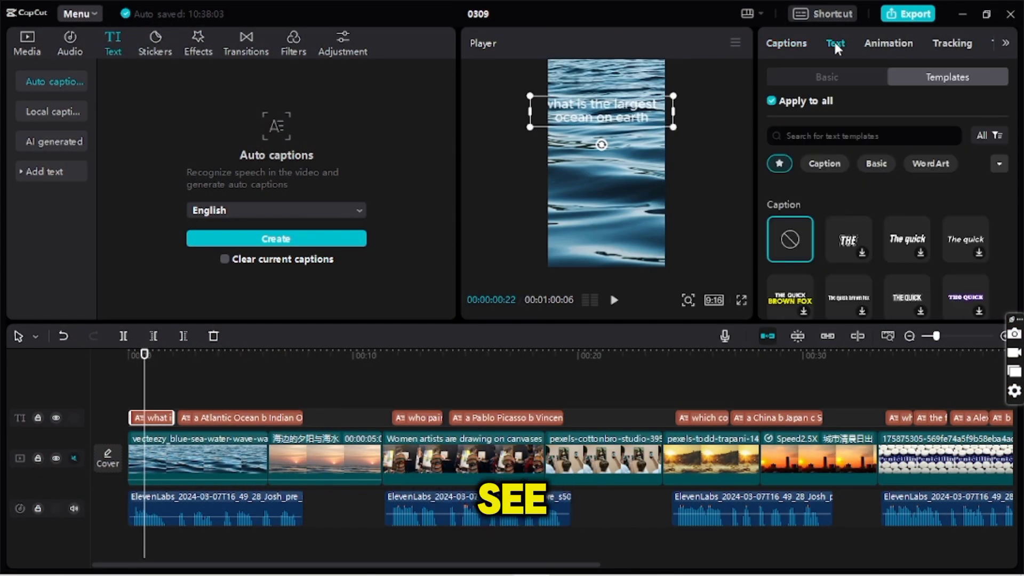
pyautogui.scroll(-3, 853, 203)
pyautogui.scroll(-2, 848, 234)
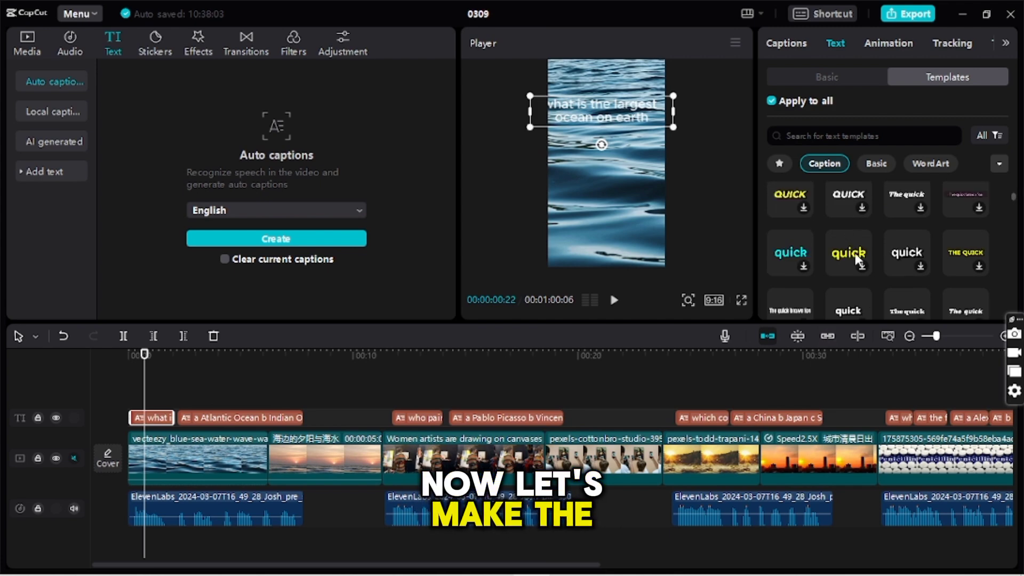
pyautogui.scroll(-2, 878, 231)
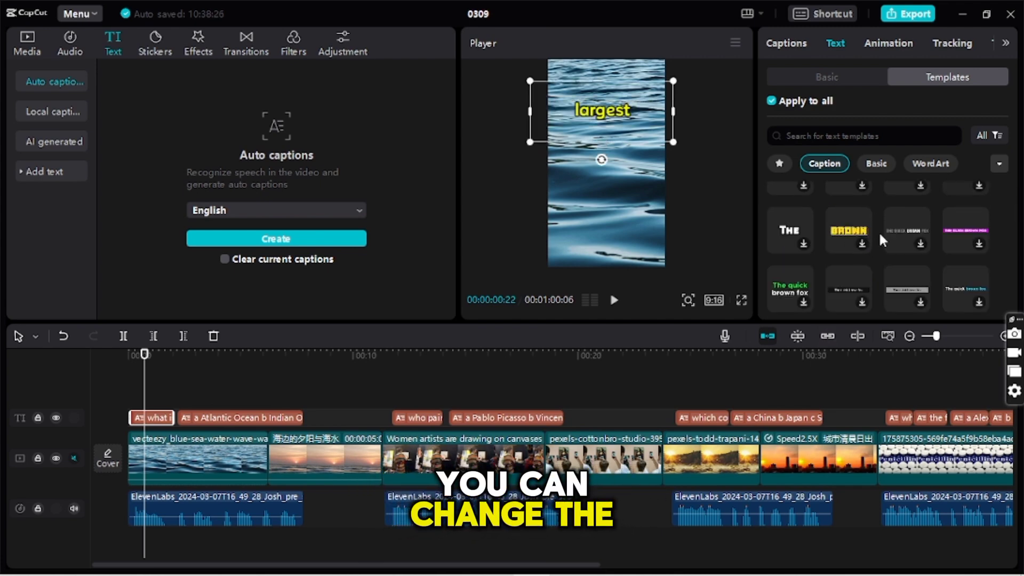
pyautogui.scroll(-3, 806, 303)
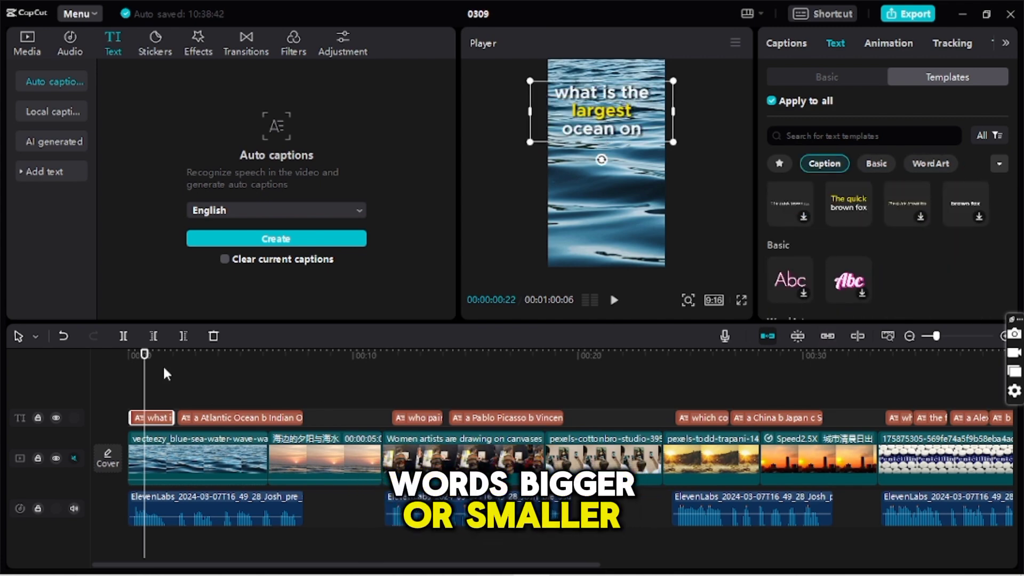
pyautogui.click(614, 300)
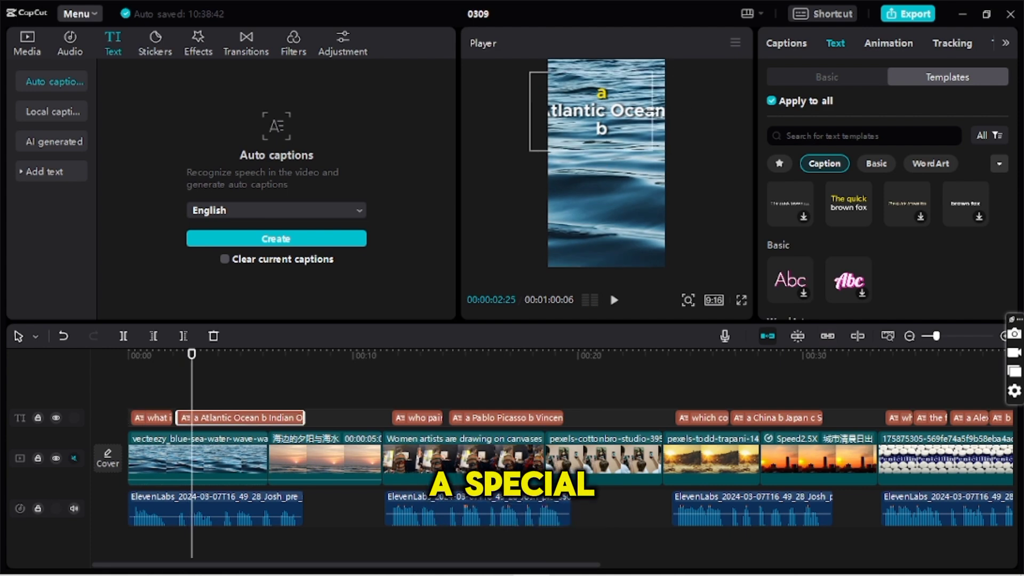
pyautogui.click(786, 43)
pyautogui.click(858, 139)
# Split the b and c answer options into their own separate captions.
pyautogui.press('Return')
pyautogui.click(856, 183)
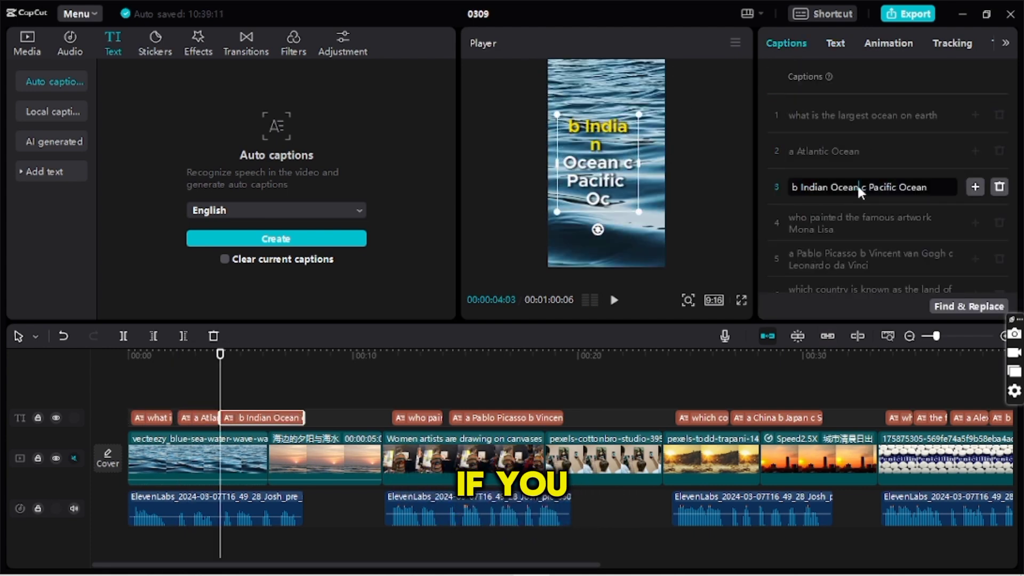
pyautogui.press('Return')
# Move the c Pacific Ocean caption onto a lower track and select the b Indian Ocean caption.
pyautogui.moveTo(287, 419); pyautogui.dragTo(220, 457)
pyautogui.moveTo(261, 391); pyautogui.dragTo(188, 391)
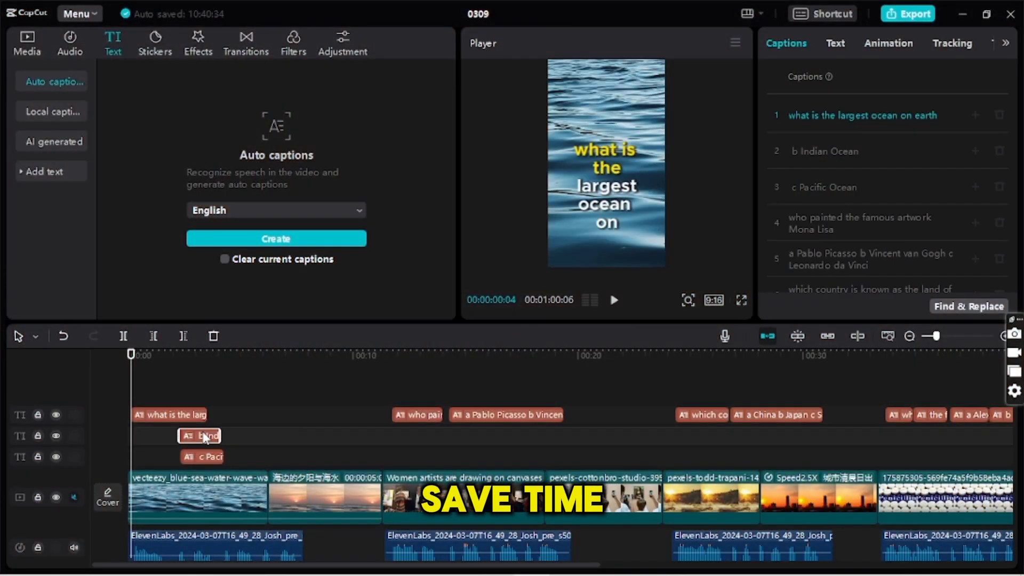
pyautogui.click(850, 150)
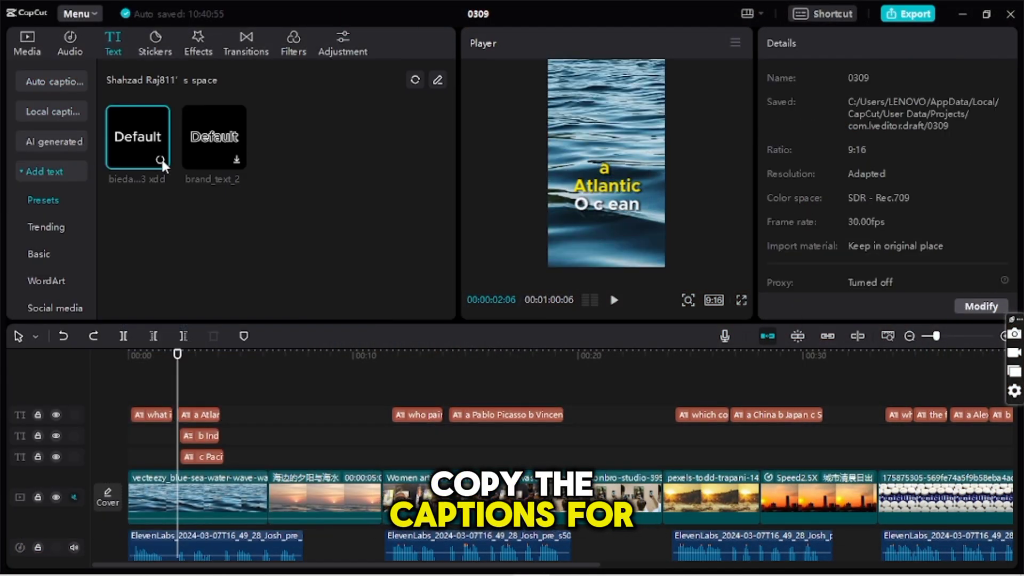
# Paste a copy of the answer caption and export the 1080P, 30fps mp4 quiz video.
pyautogui.write('a Atlantic Ocean')
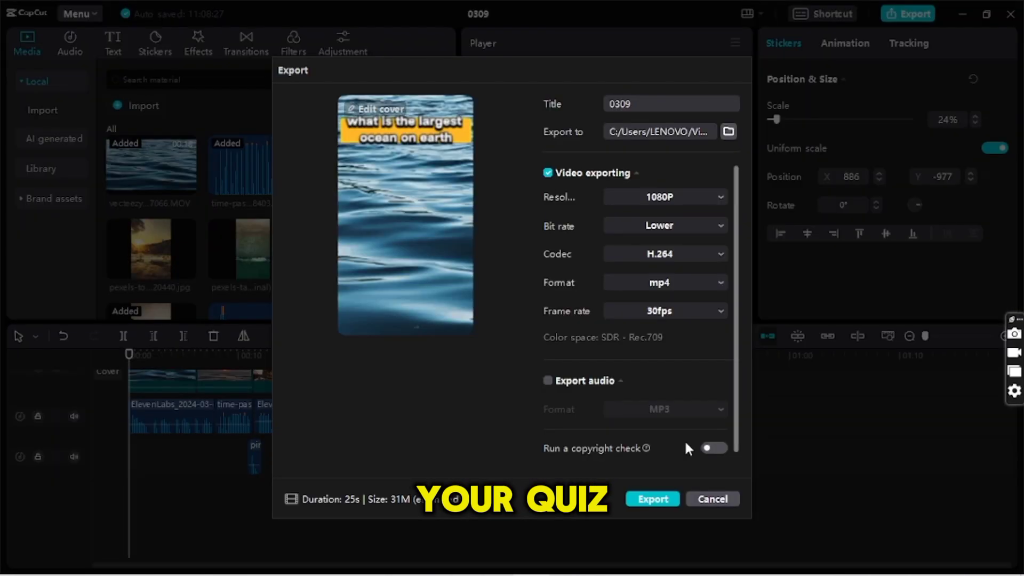
pyautogui.click(652, 498)
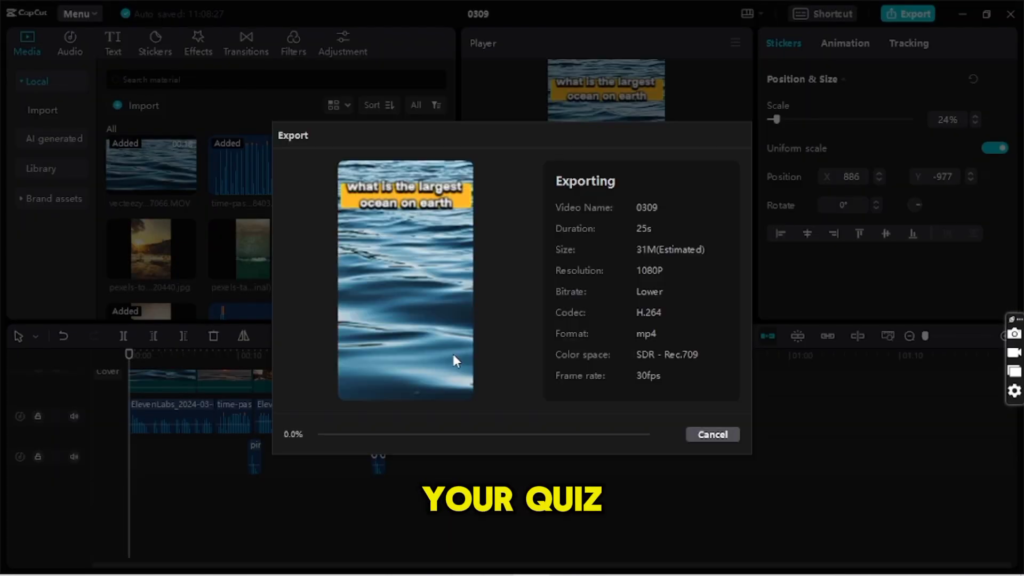